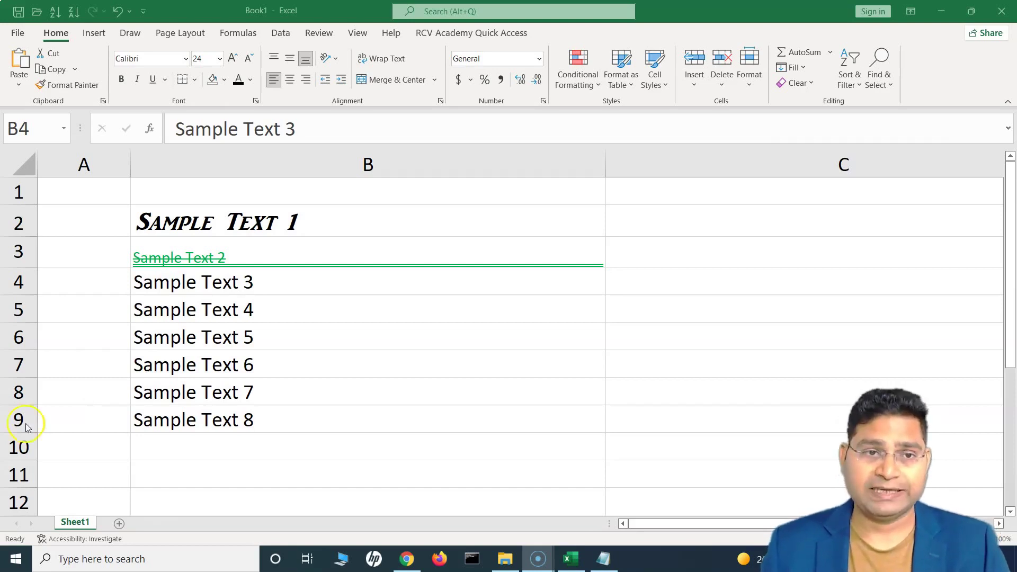
left_click(366, 223)
left_click_drag(366, 223, 363, 427)
left_click(395, 228)
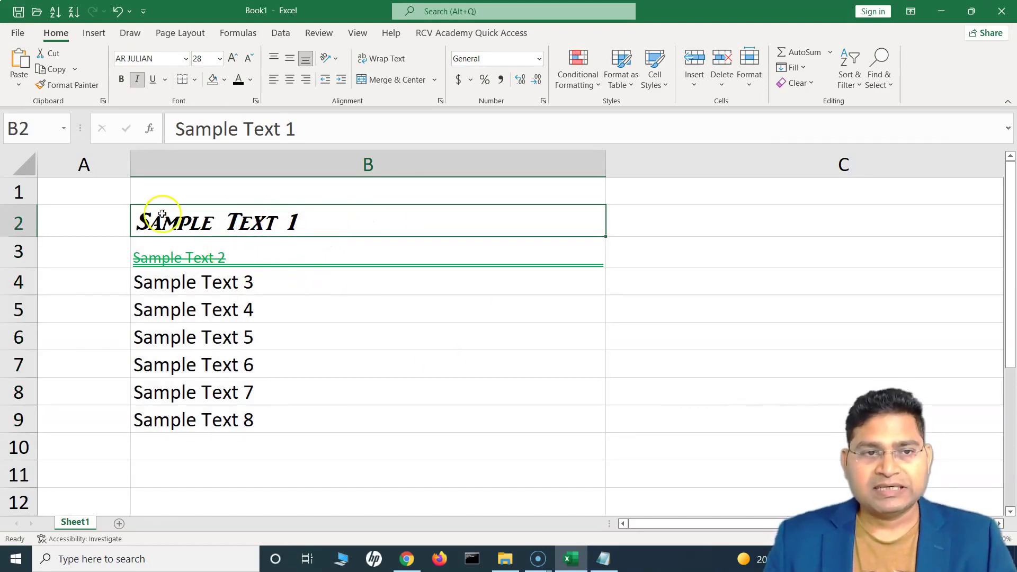
left_click(327, 328)
left_click(329, 281)
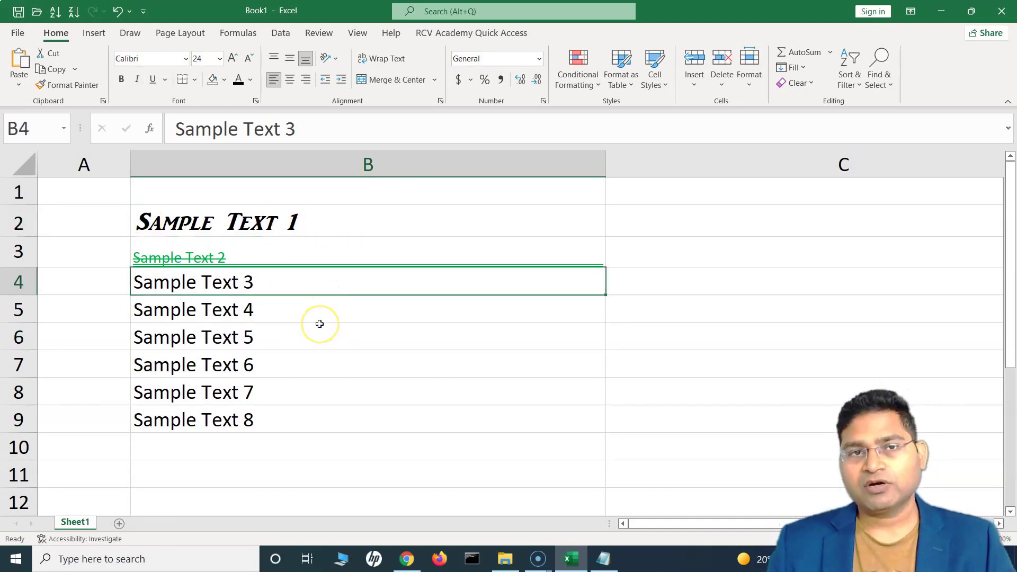
left_click(304, 309)
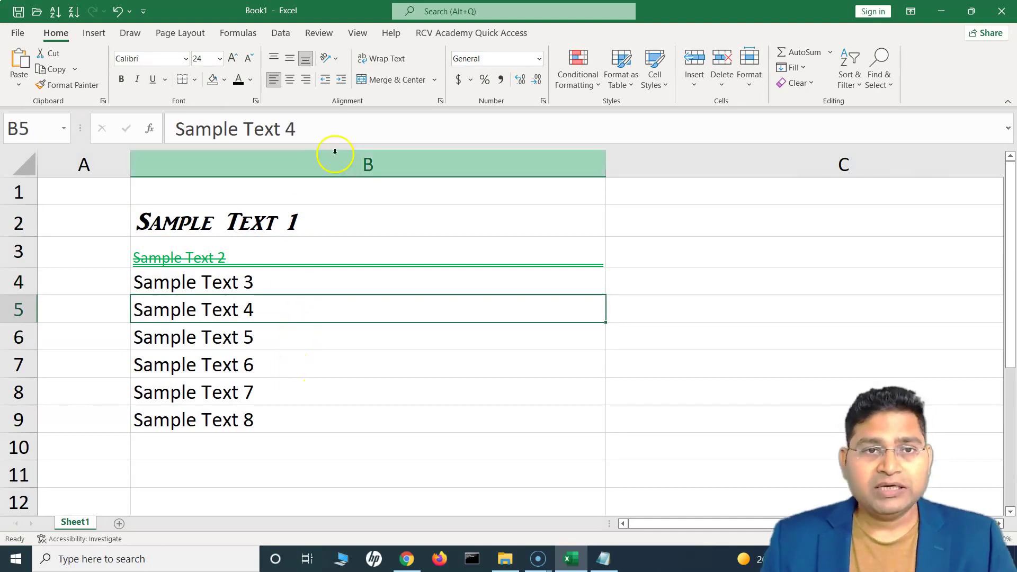
left_click(289, 52)
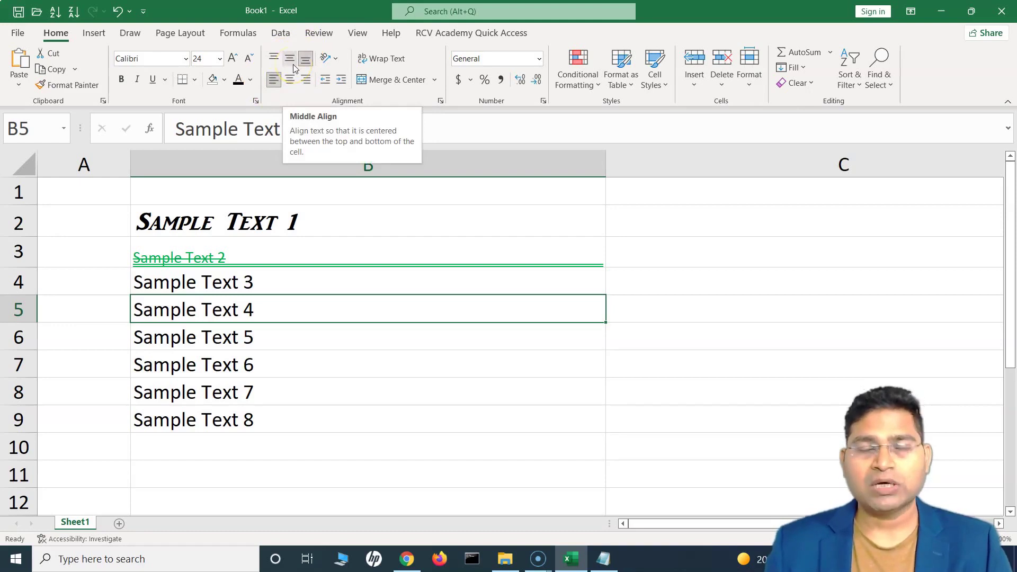
Step: Center Sample Text 5 horizontally in cell B6
left_click(230, 337)
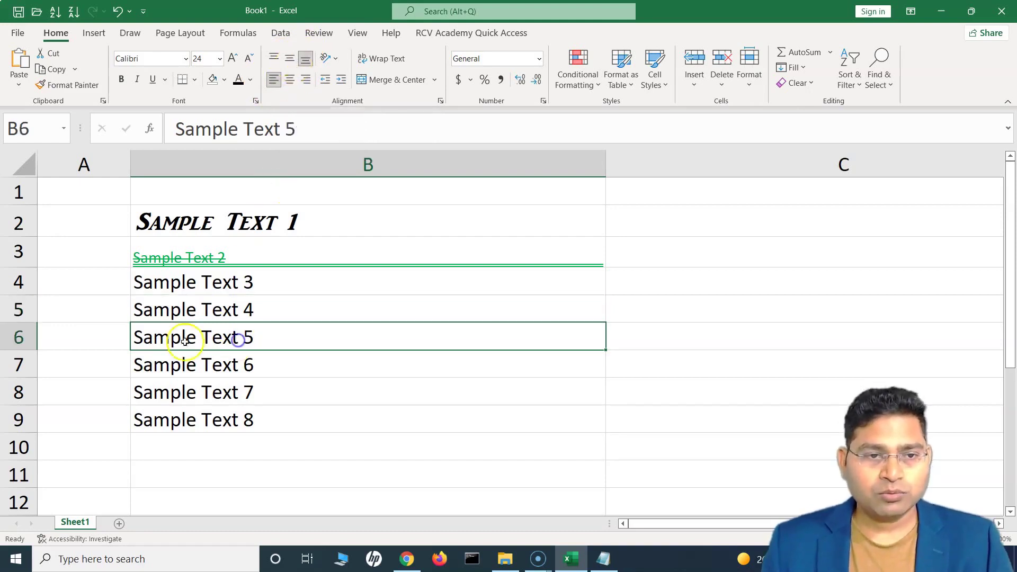
left_click(306, 66)
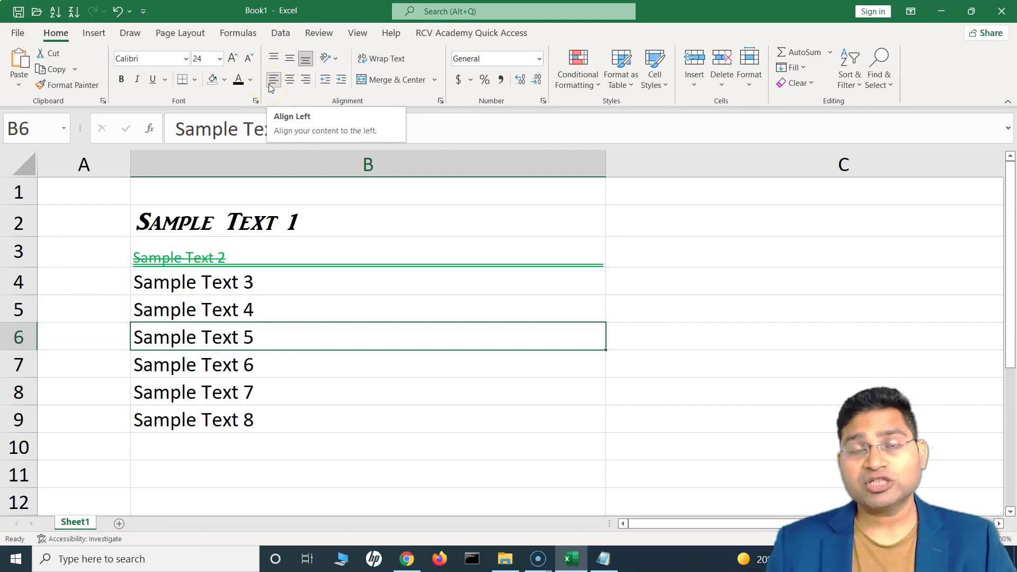
left_click(291, 79)
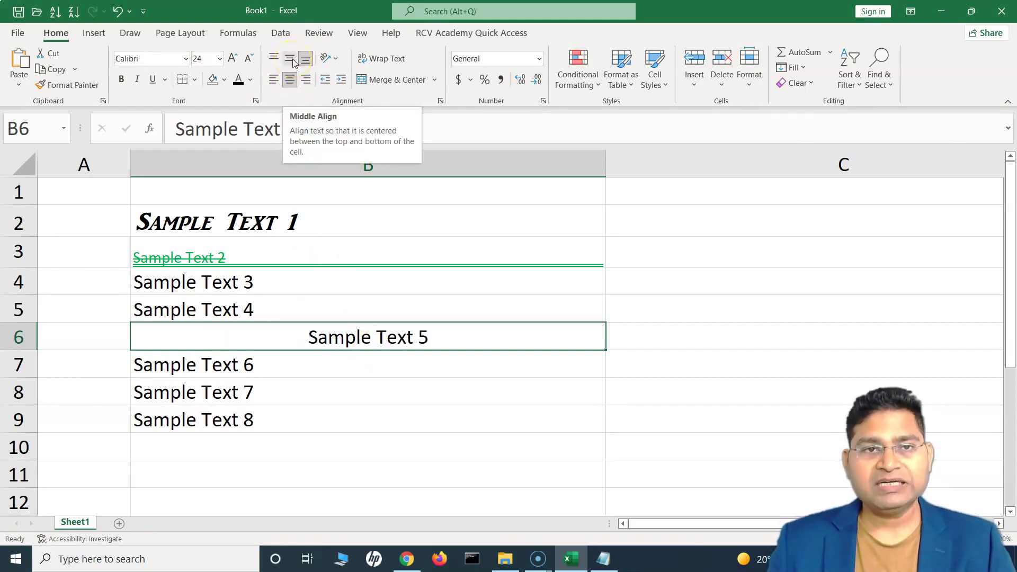
Step: Make row 6 taller and try middle, top and bottom vertical alignment on Sample Text 5
left_click(293, 58)
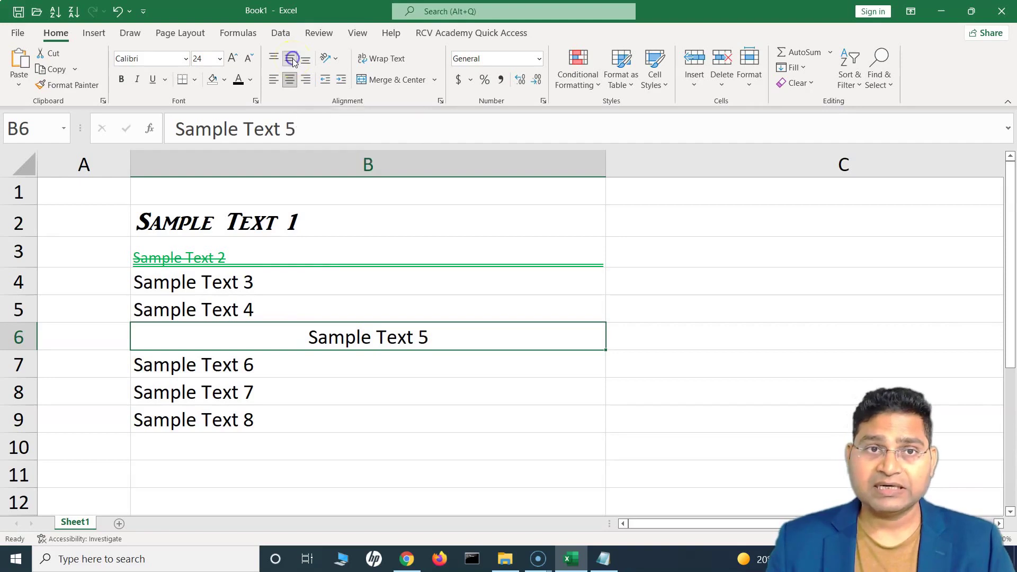
left_click_drag(20, 350, 20, 421)
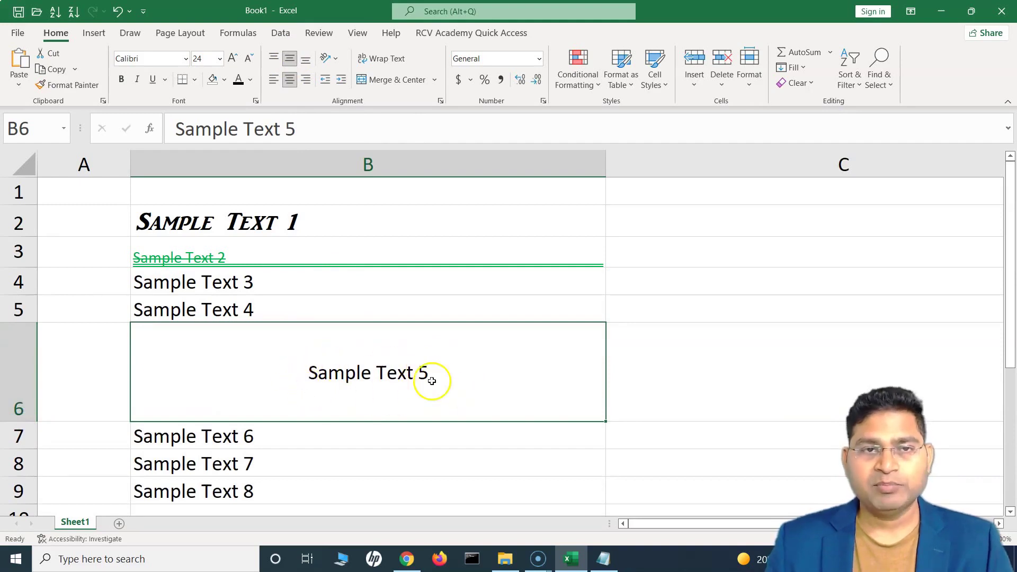
left_click(275, 60)
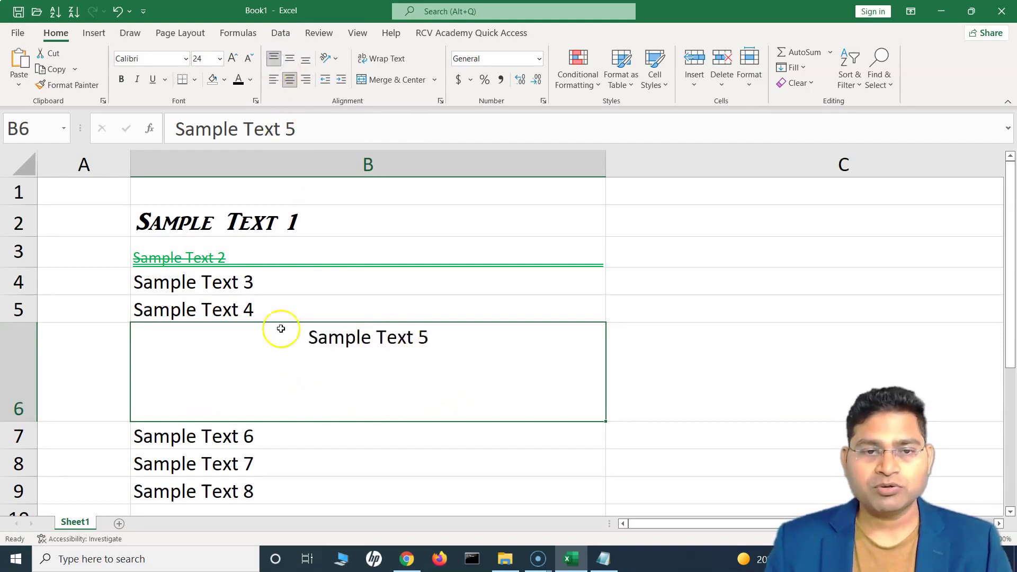
left_click(307, 59)
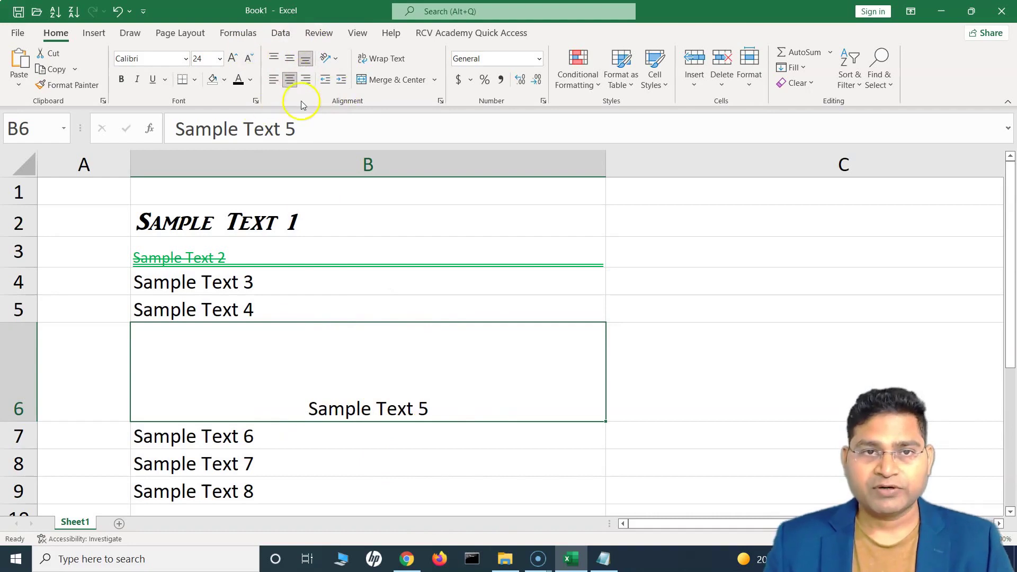
Step: Increase the indent of Sample Text 5 in cell B6 by three levels
left_click(342, 81)
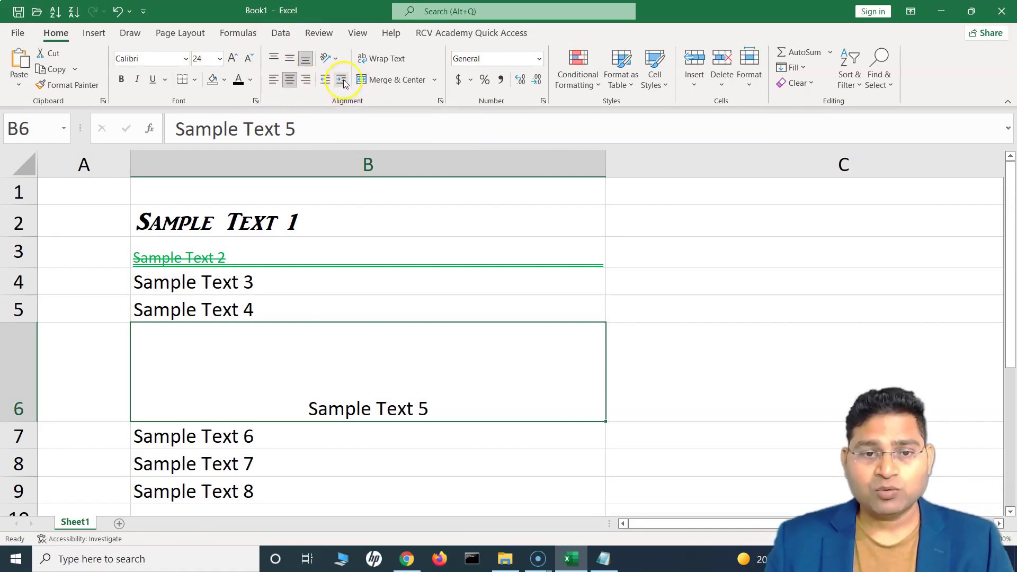
left_click(342, 81)
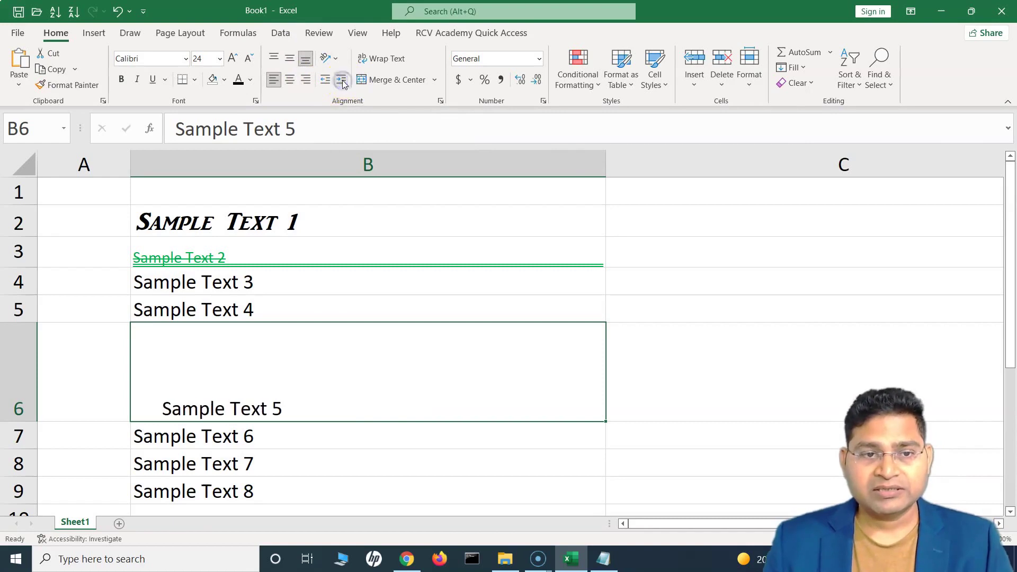
left_click(341, 82)
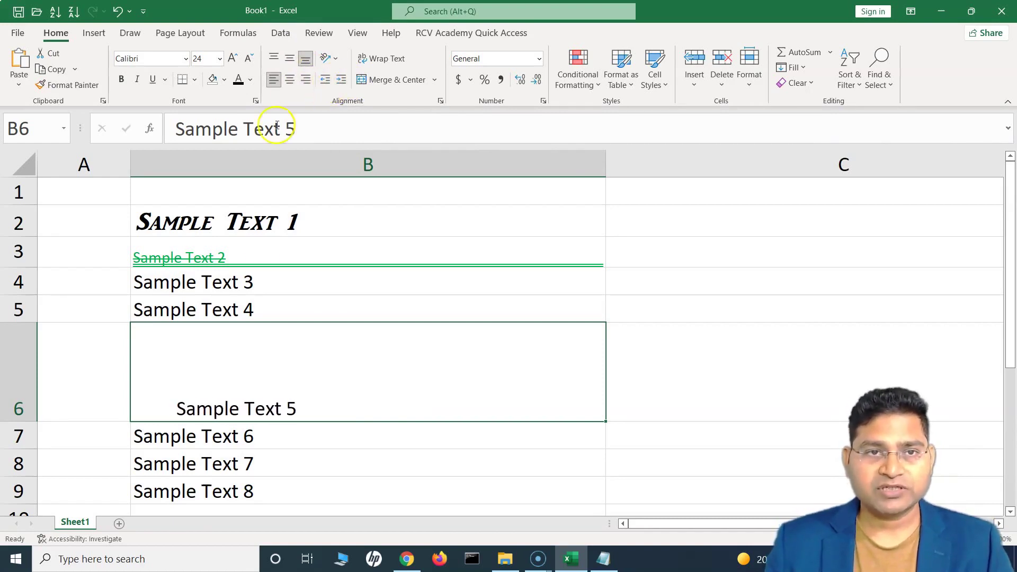
Step: Increase the indent of Sample Text 6 in cell B7 by five levels
left_click(236, 438)
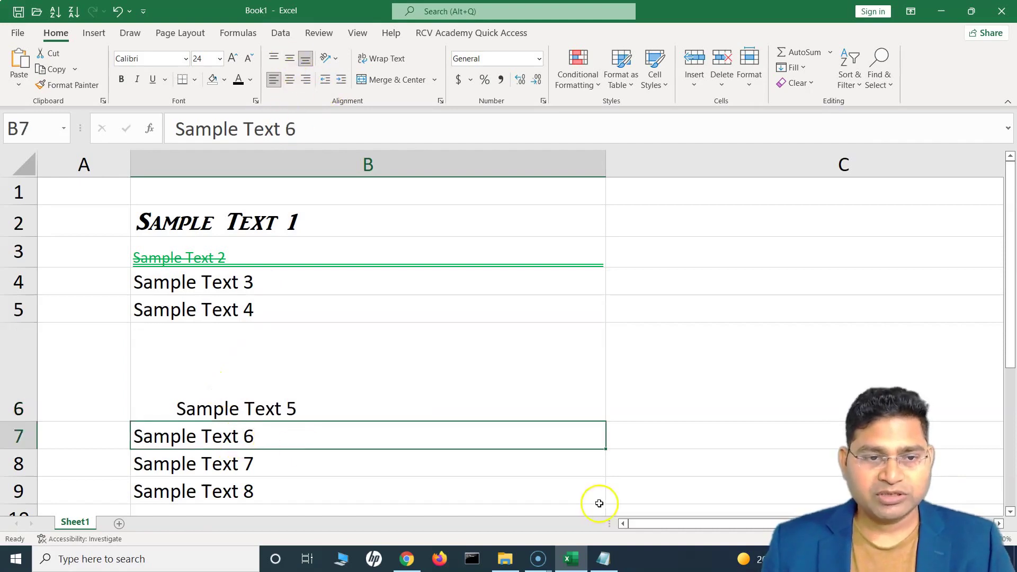
left_click(342, 81)
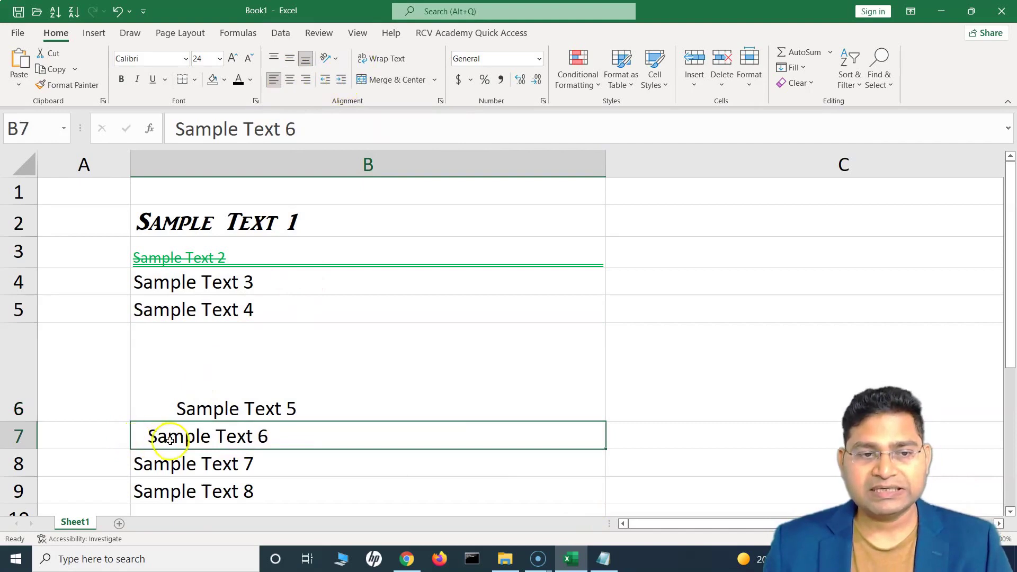
left_click(342, 80)
left_click(342, 80)
left_click(341, 81)
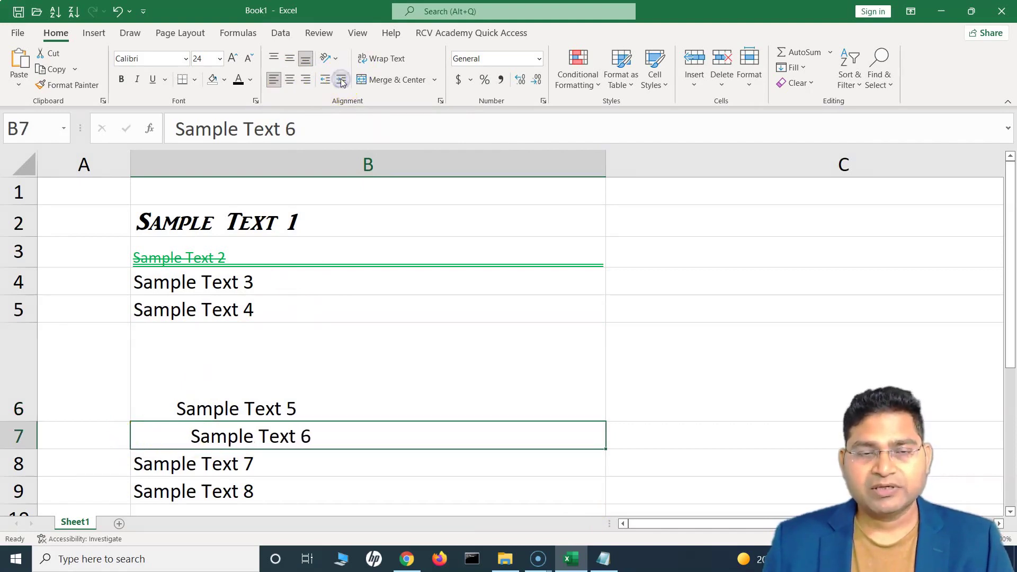
left_click(342, 81)
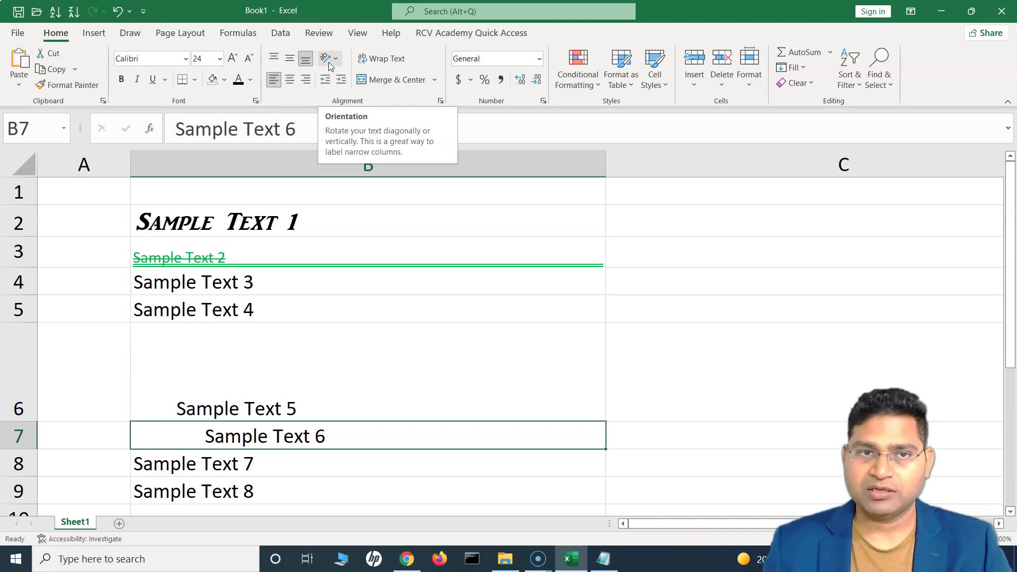
Step: Align Sample Text 5 to the middle of cell B6 vertically and center it horizontally
left_click(264, 386)
left_click(290, 58)
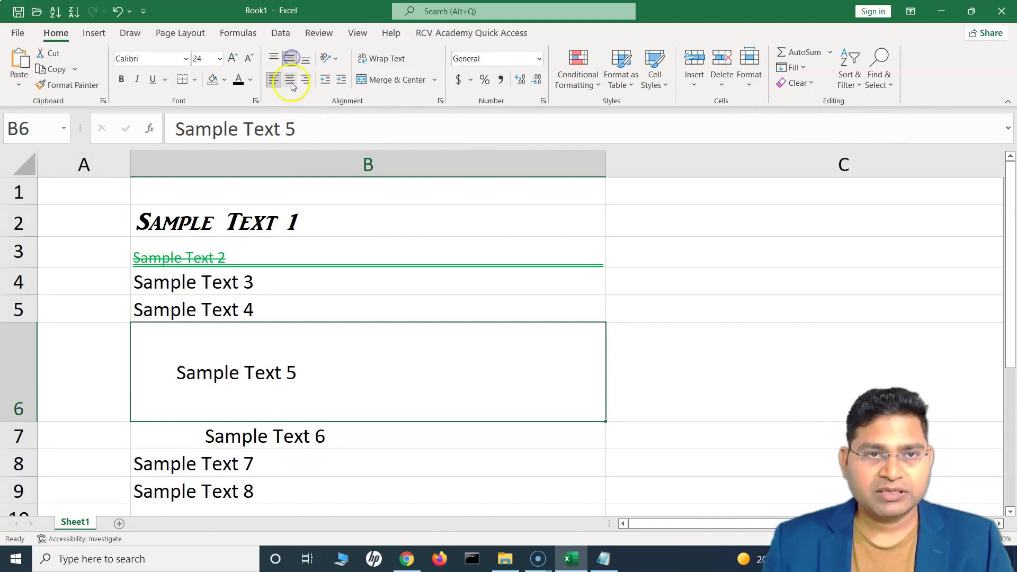
left_click(290, 80)
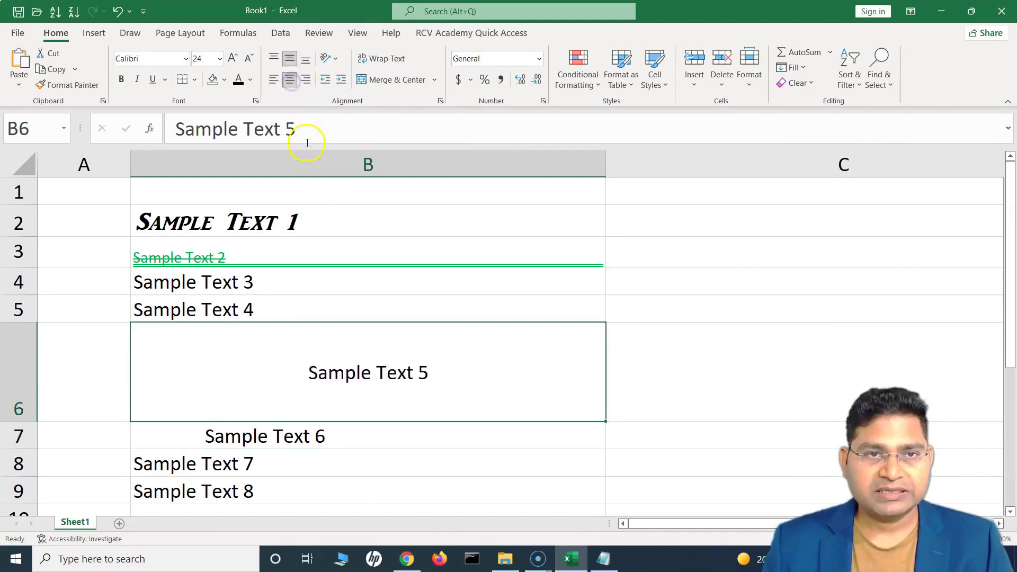
Step: Left-align Sample Text 5 in cell B6 with an indent of one level
left_click(345, 84)
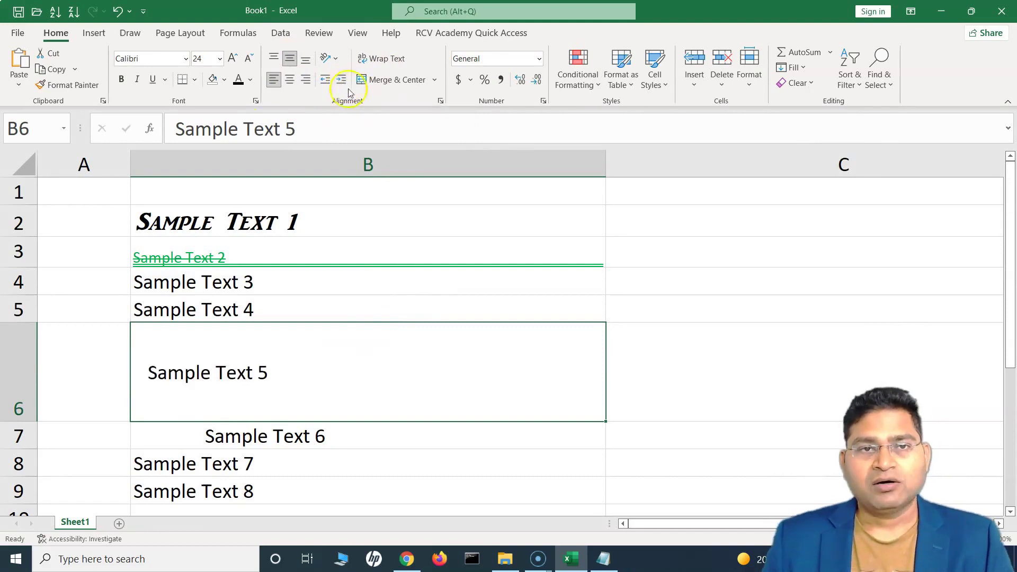
left_click(269, 84)
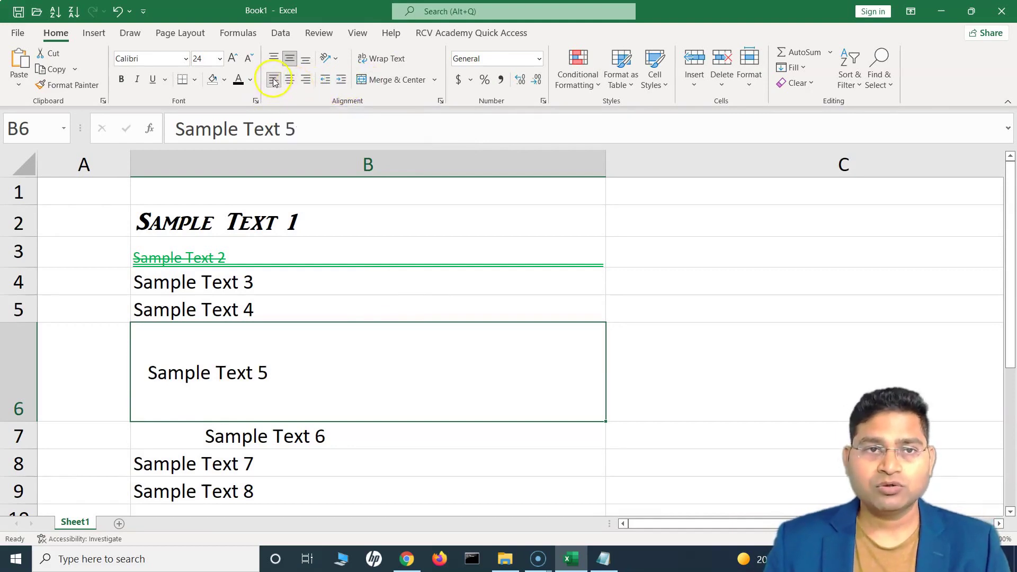
left_click(275, 83)
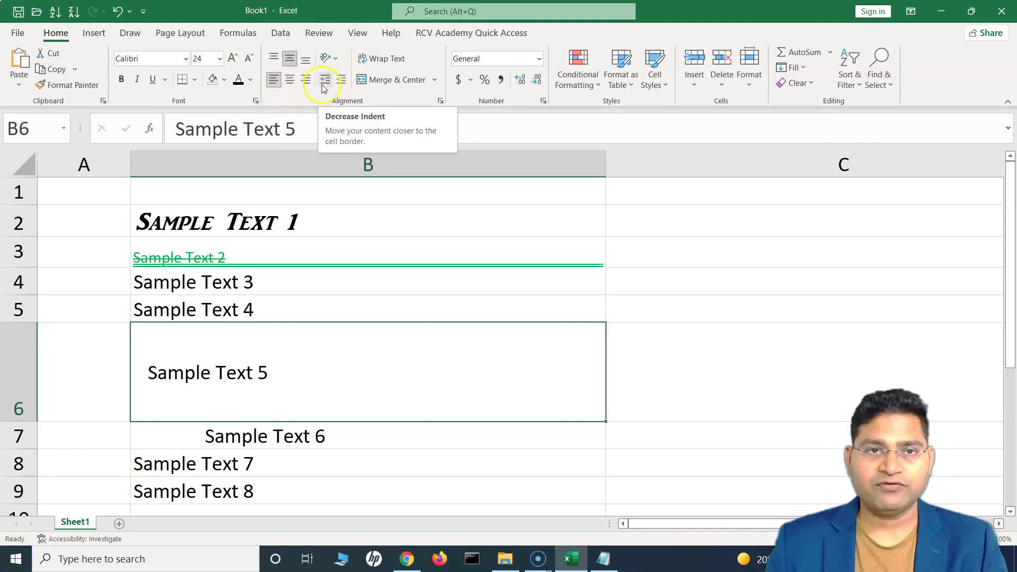
Step: Decrease the indent of Sample Text 5 in cell B6 by one level
left_click(334, 60)
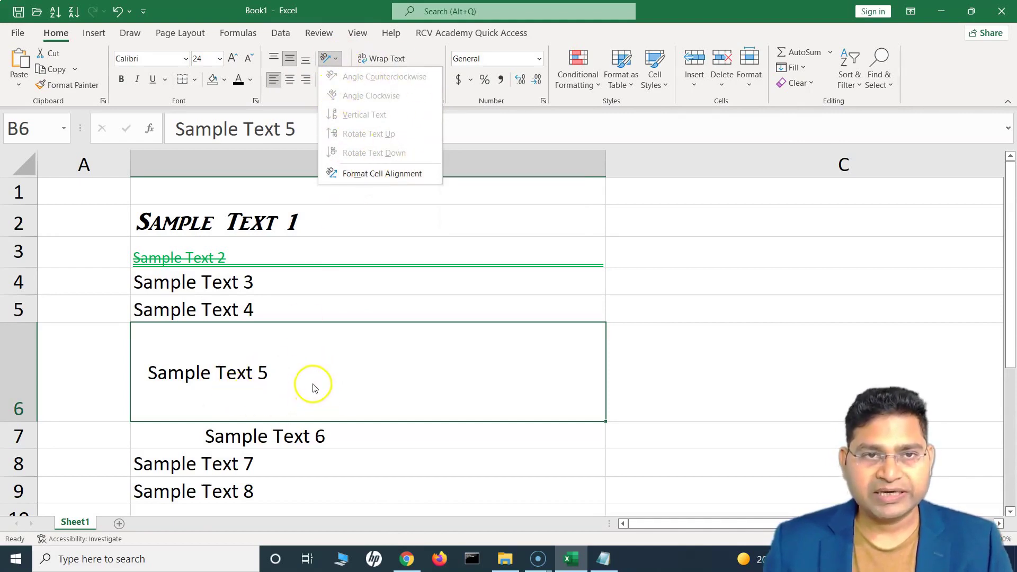
left_click(343, 380)
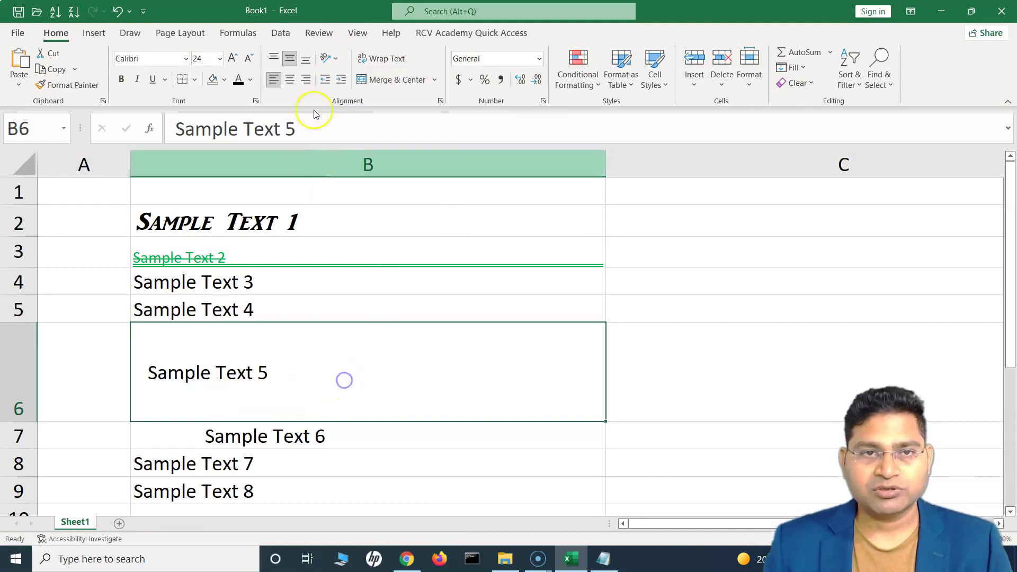
left_click(324, 79)
Step: Apply the Vertical Text orientation to Sample Text 5 and autofit the height of row 6
left_click(330, 59)
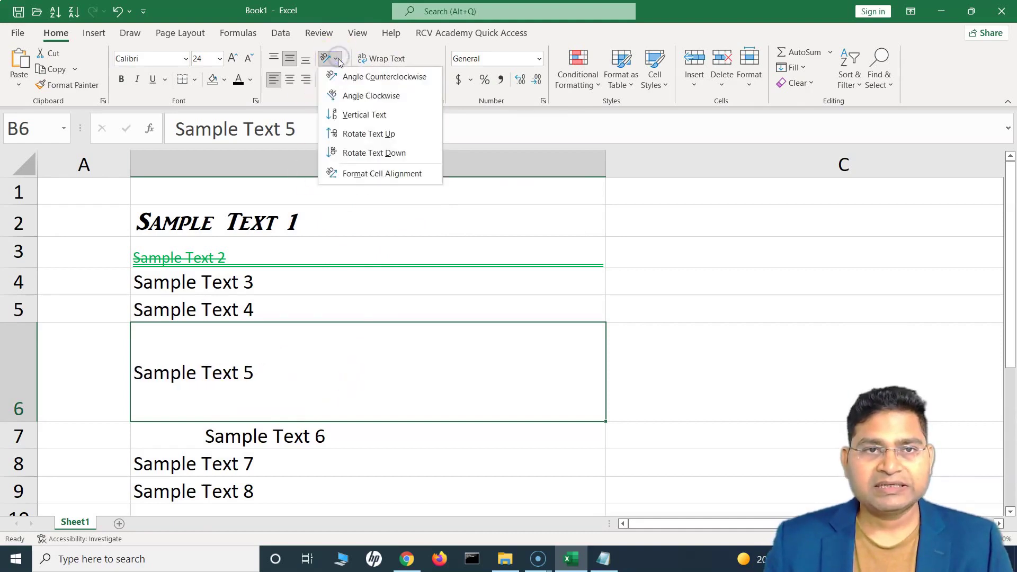
left_click(364, 116)
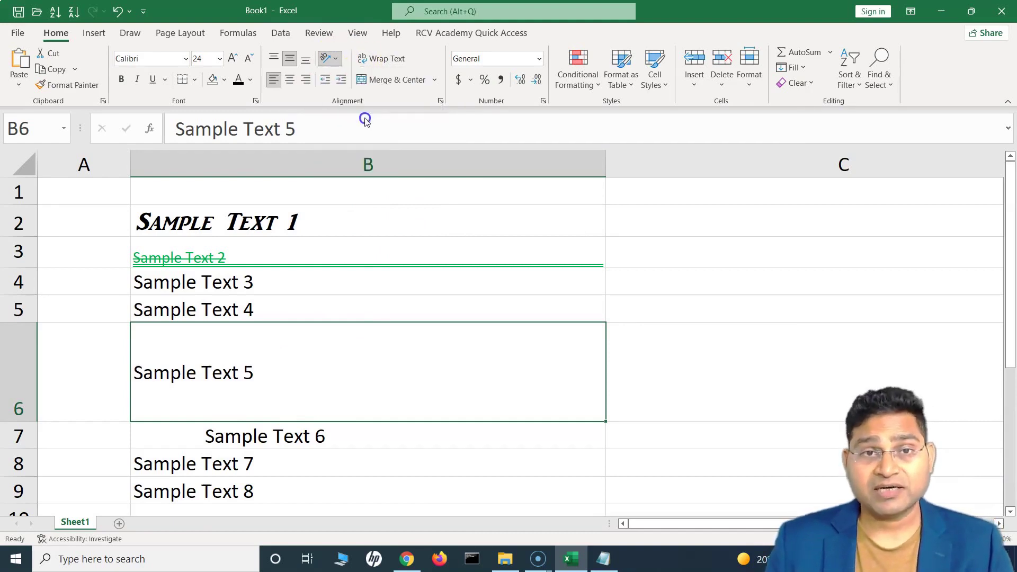
double_click(18, 421)
scroll(257, 288, "down", 1)
scroll(257, 289, "up", 1)
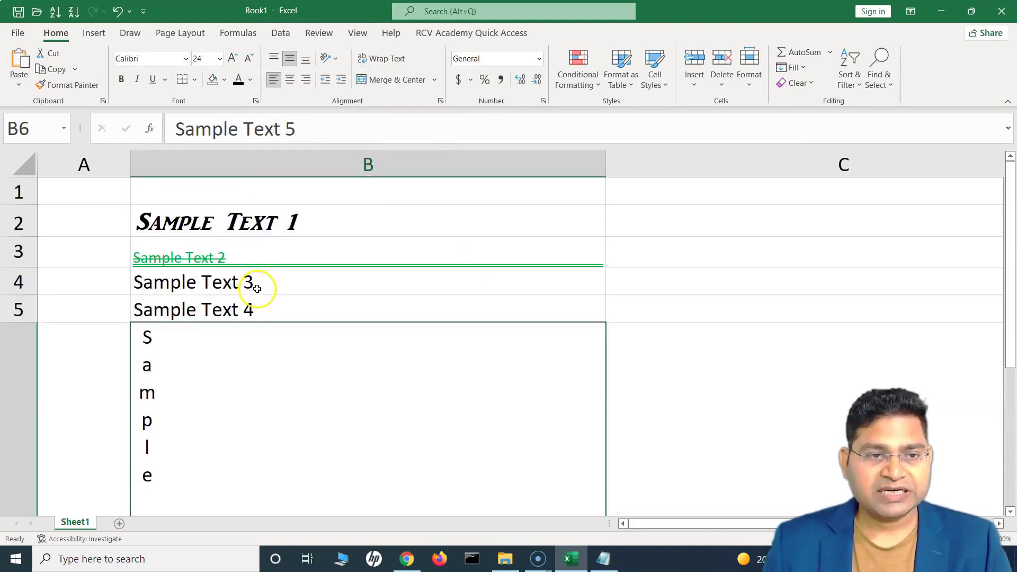
Step: Change the orientation of Sample Text 5 in cell B6 to Rotate Text Up
left_click_drag(1013, 259, 1013, 260)
left_click_drag(1008, 290, 1005, 305)
left_click(338, 59)
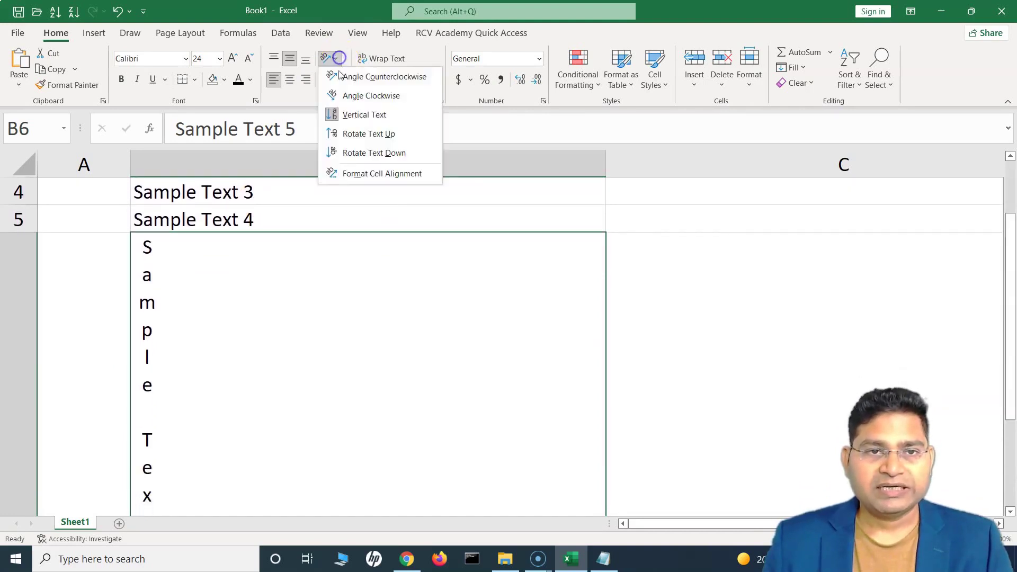
left_click(356, 136)
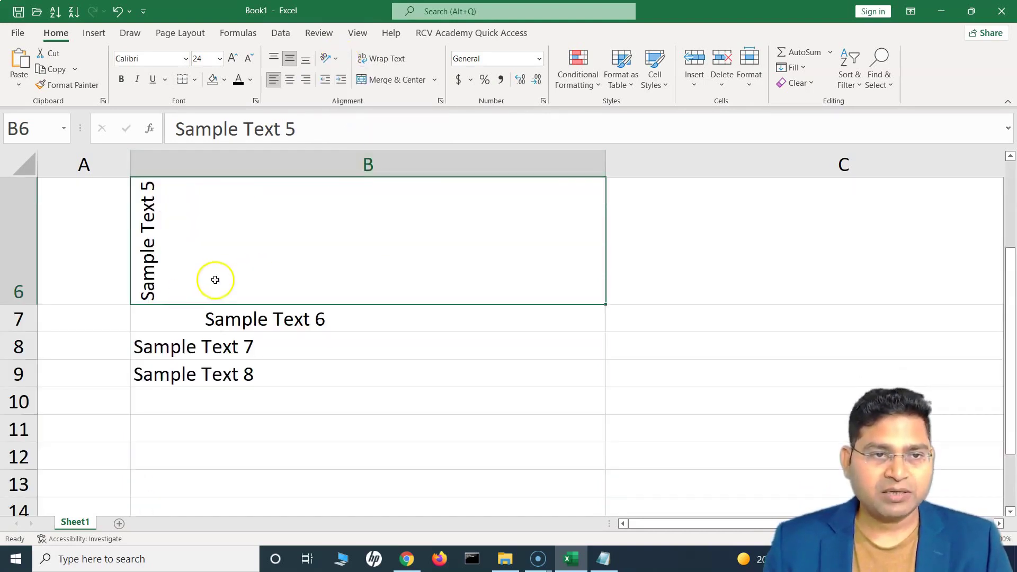
Step: Change the orientation of Sample Text 5 in cell B6 to Rotate Text Down
scroll(292, 171, "up", 1)
left_click(330, 59)
left_click(347, 152)
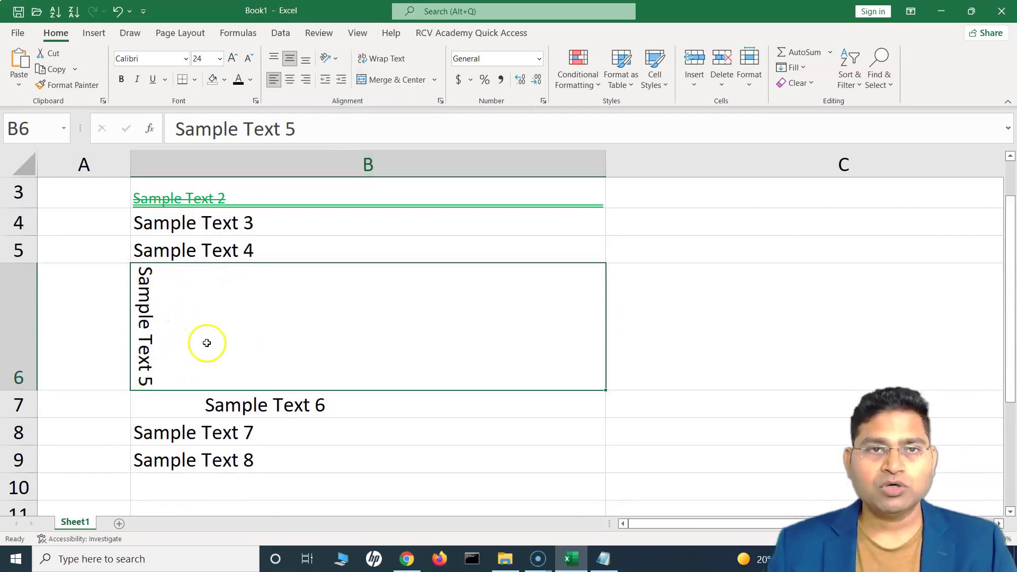
left_click(328, 59)
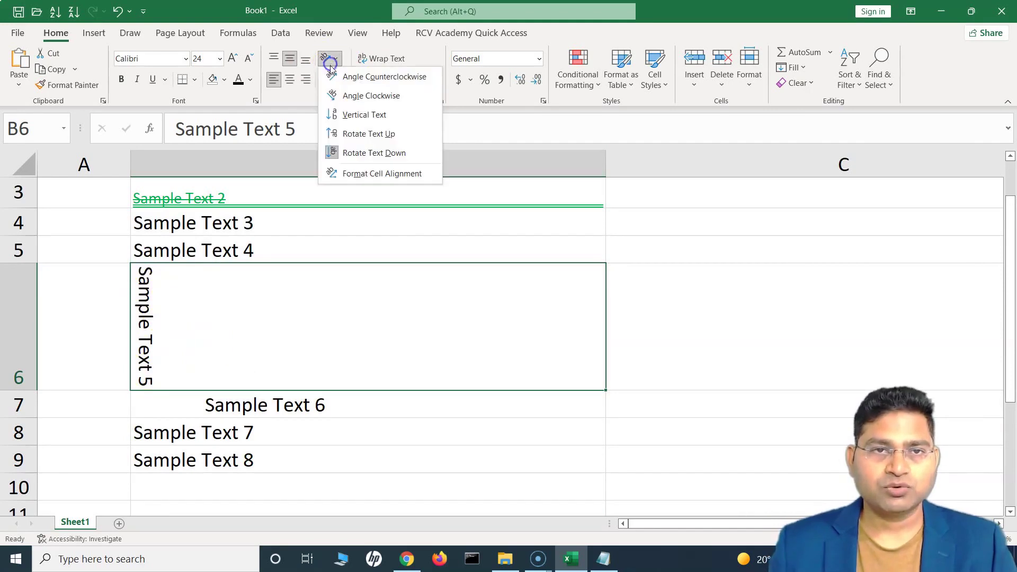
left_click(344, 106)
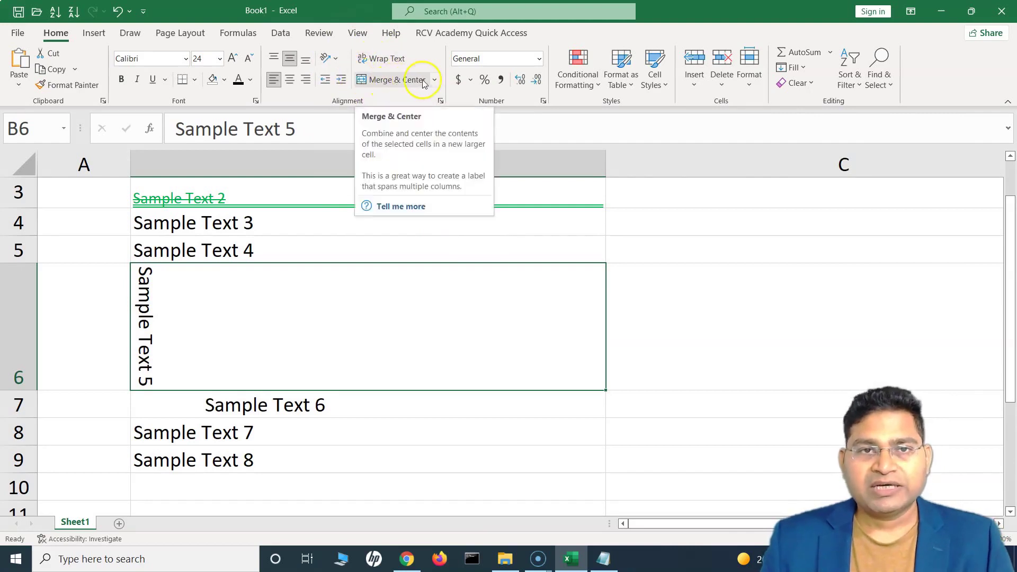
Step: Copy Sample Text 8 from cell B9 into cell C8, beside Sample Text 7
left_click(390, 426)
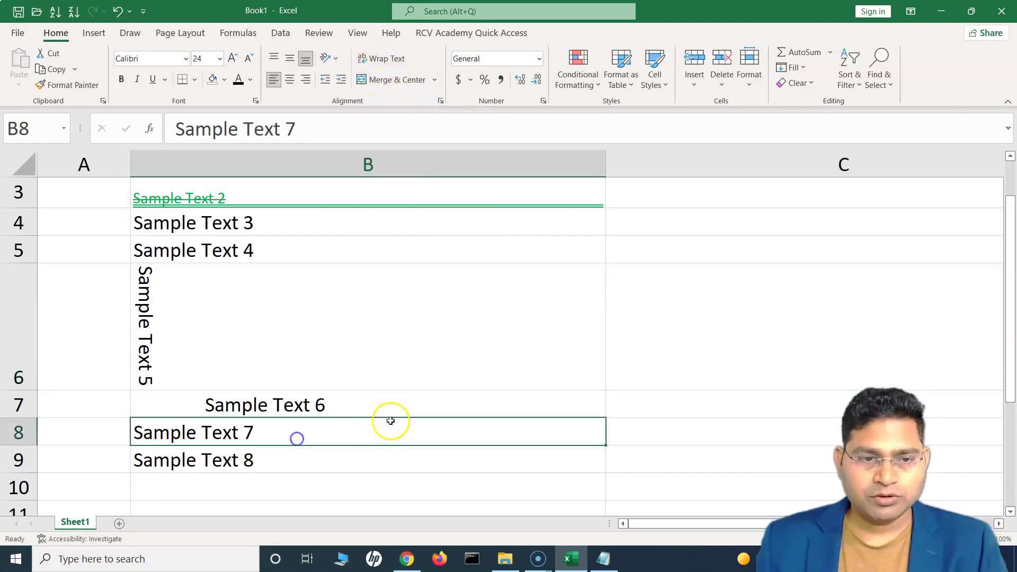
scroll(390, 420, "down", 1)
left_click(281, 380)
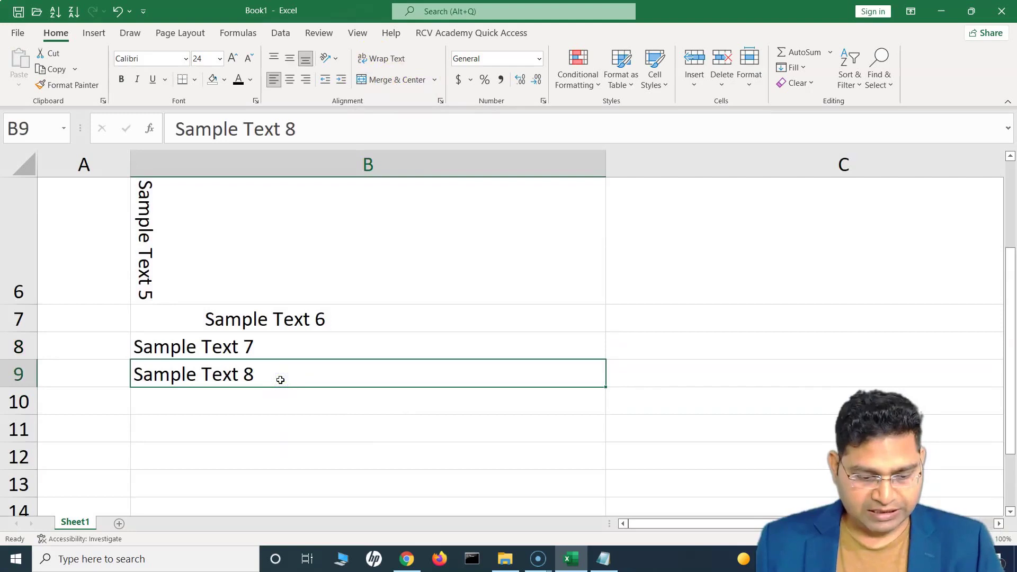
key("ctrl+c")
left_click(682, 353)
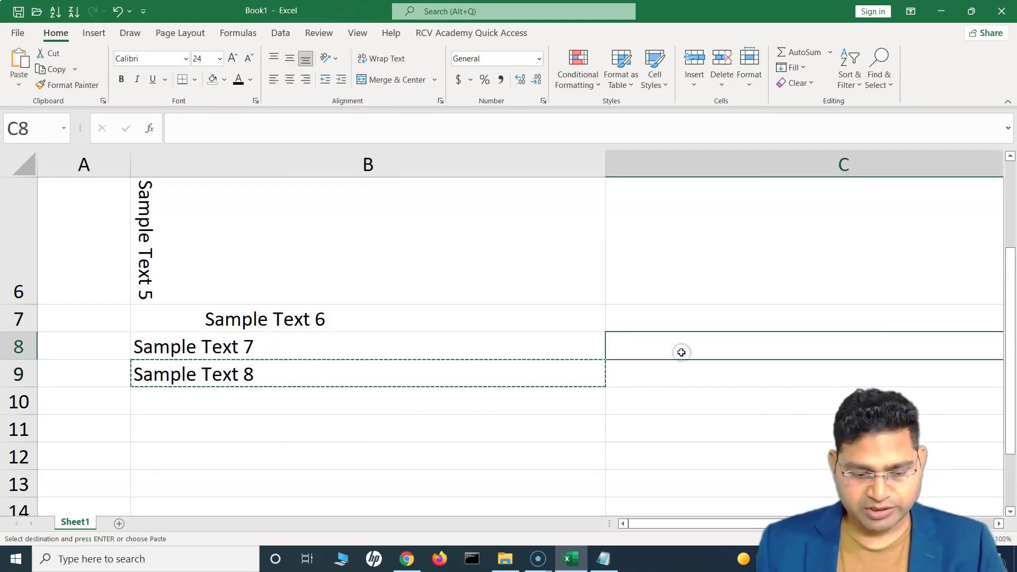
scroll(579, 348, "right", 1)
key("Escape")
left_click(181, 371)
key("ctrl+c")
left_click(563, 346)
key("ctrl+v")
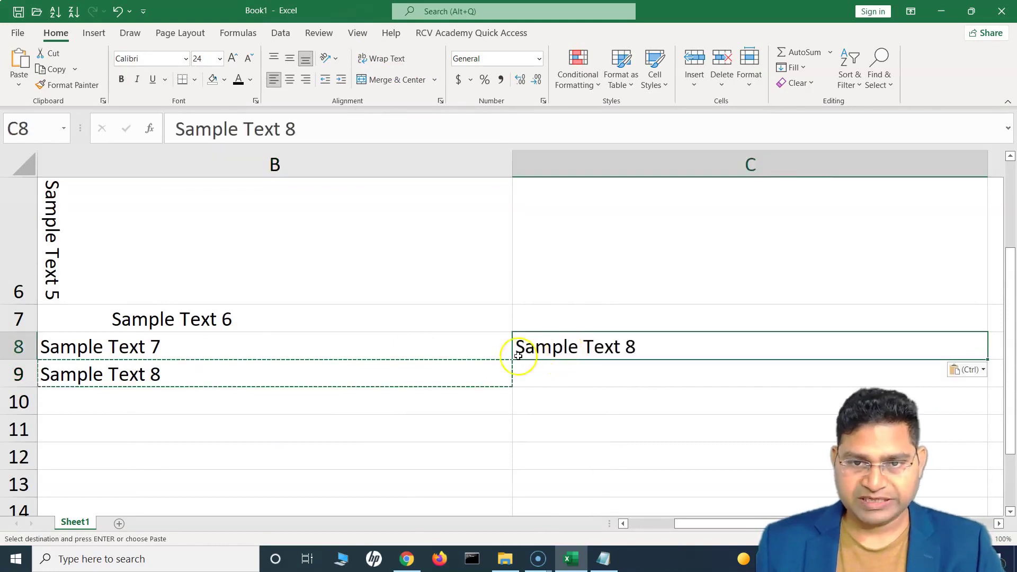
Step: Narrow column B to about half its width
left_click(433, 352)
left_click_drag(687, 523, 638, 525)
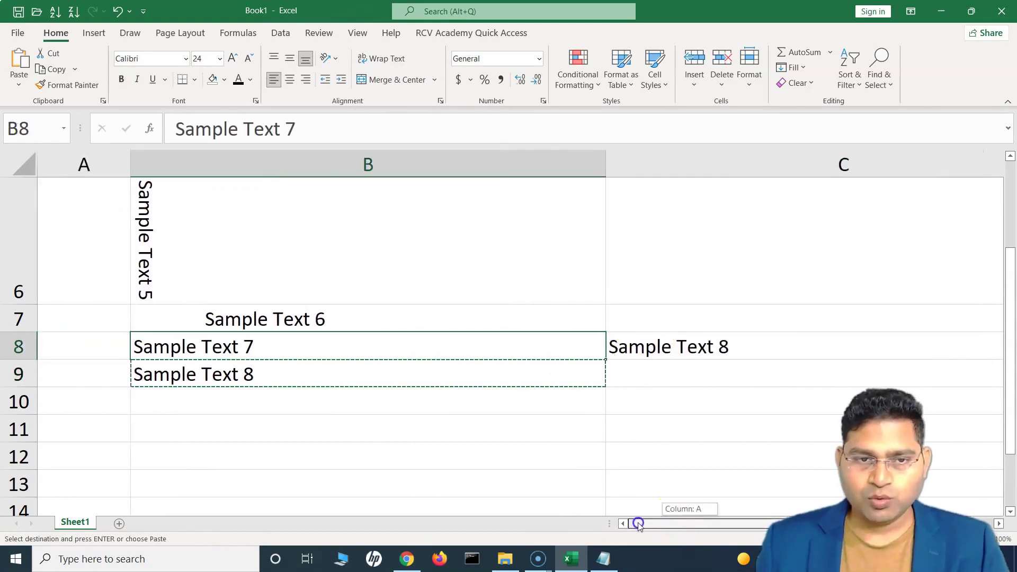
left_click_drag(603, 171, 386, 171)
left_click(459, 390)
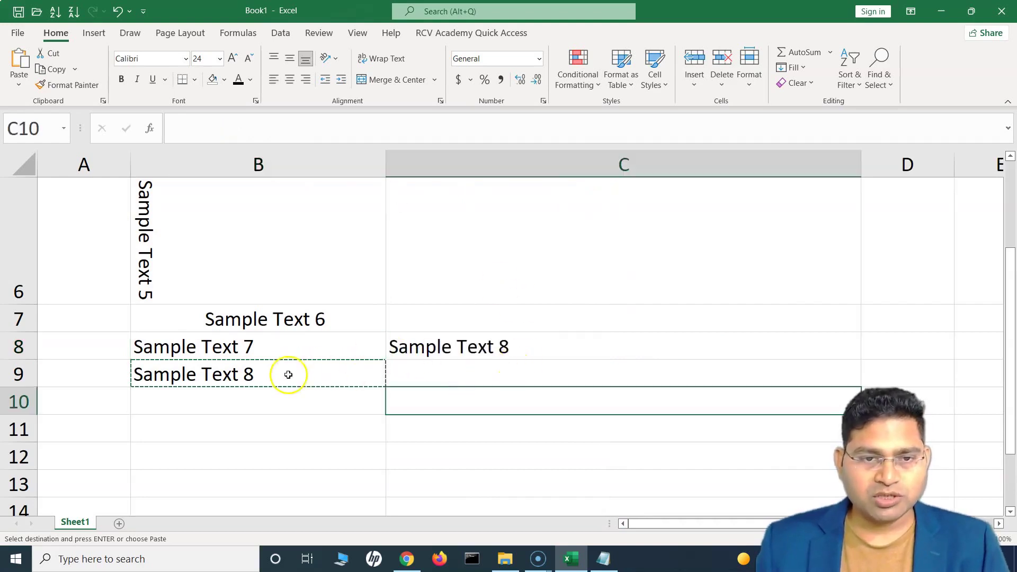
Step: Apply Unmerge Cells to the range B8:C8 and end the copy mode on B9
left_click(290, 372)
left_click_drag(295, 346, 432, 348)
left_click_drag(516, 347, 517, 347)
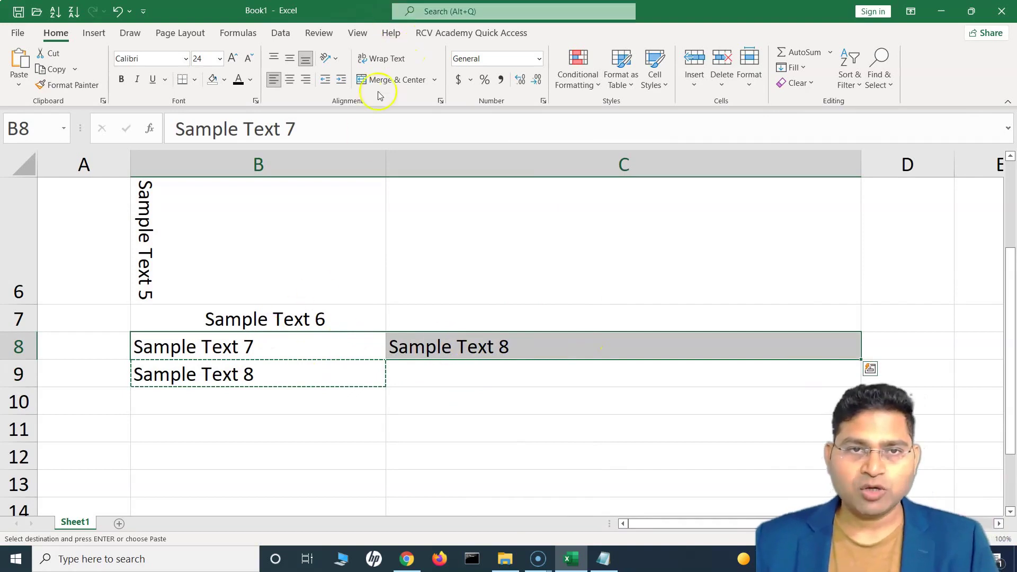
left_click(435, 80)
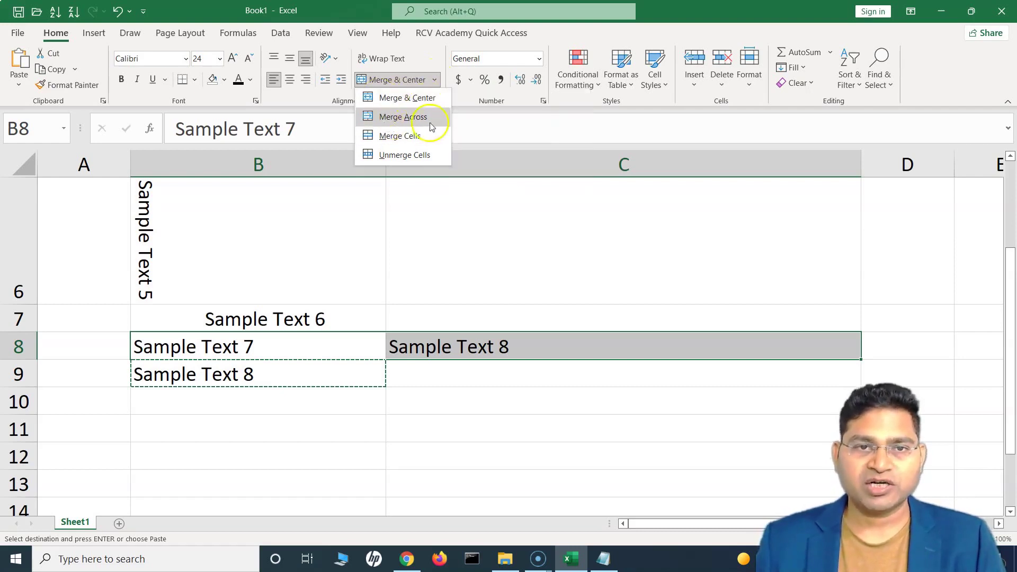
left_click(392, 156)
left_click(301, 441)
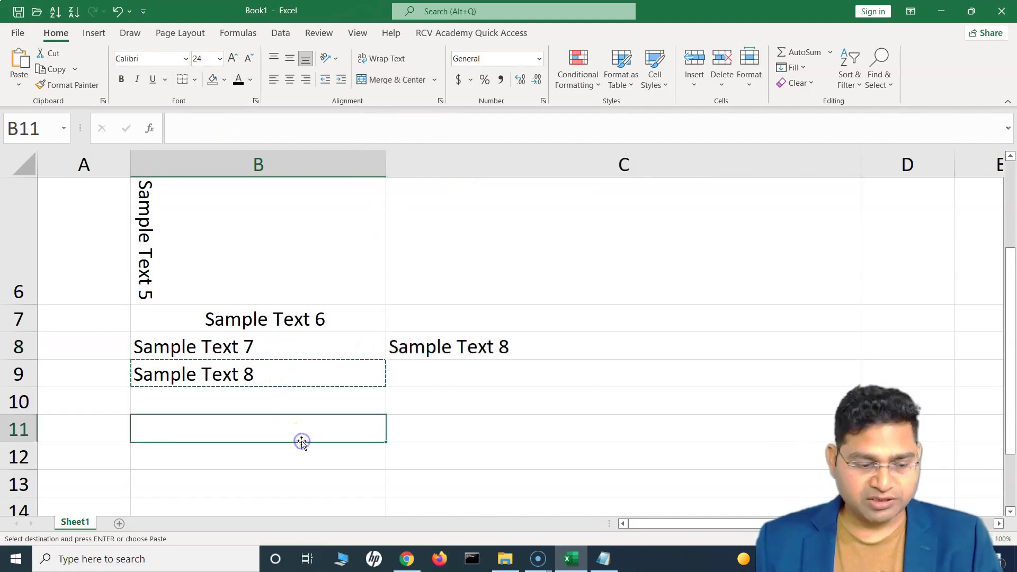
key("Escape")
Step: Merge and center B8:C8, accepting that only the upper-left value is kept
left_click_drag(302, 346, 456, 349)
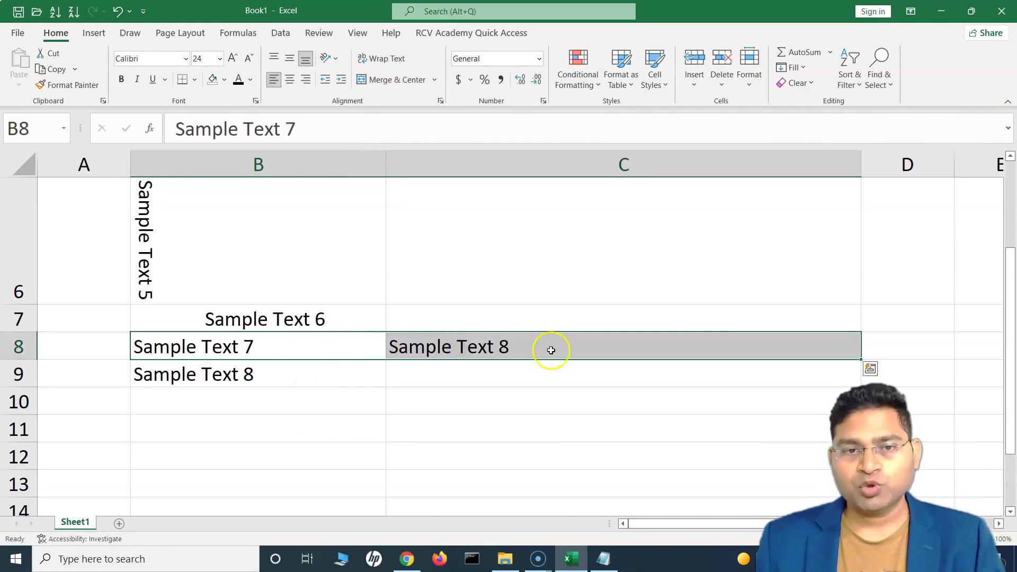
left_click(386, 79)
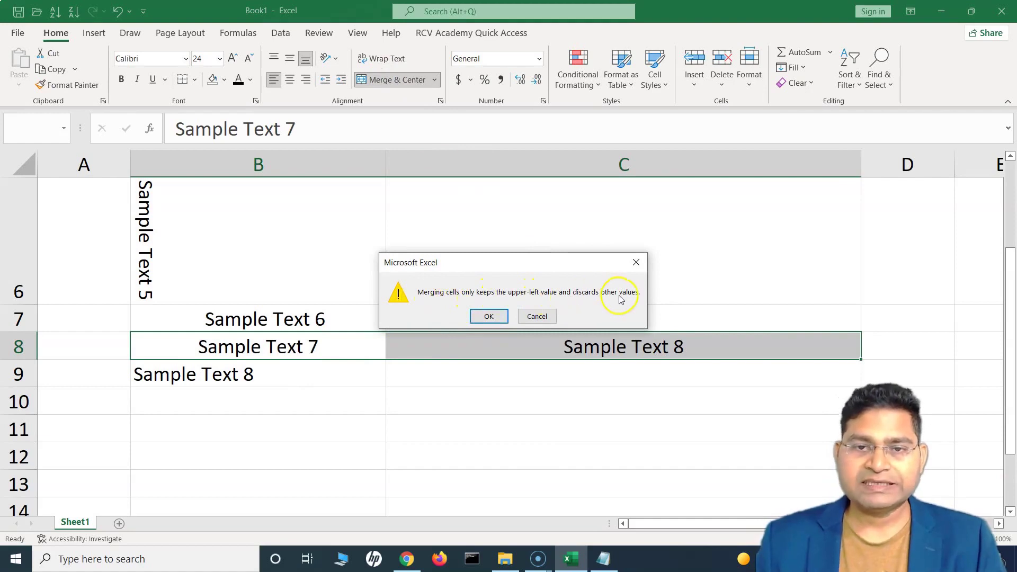
left_click(489, 317)
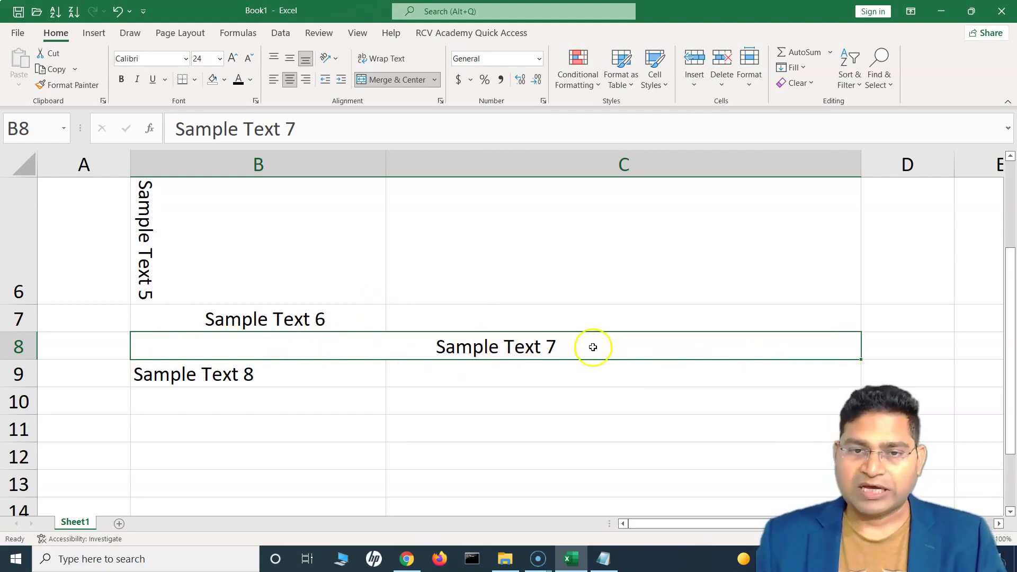
left_click(434, 80)
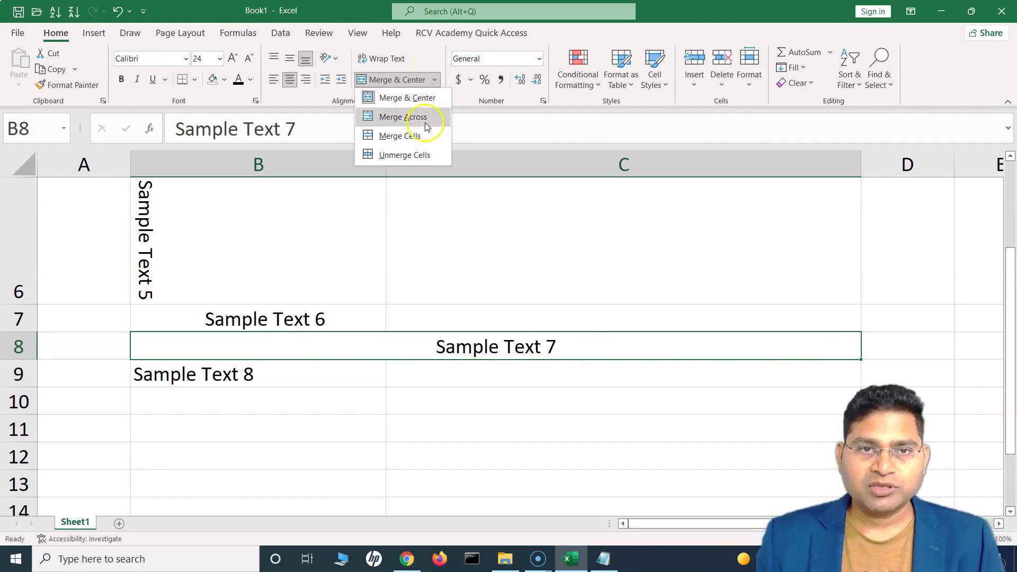
left_click(490, 478)
Step: Undo the Merge & Center and apply Merge Across to B8:C8, accepting the loss of the value in C8
key("ctrl+z")
left_click_drag(289, 345, 584, 350)
left_click(435, 80)
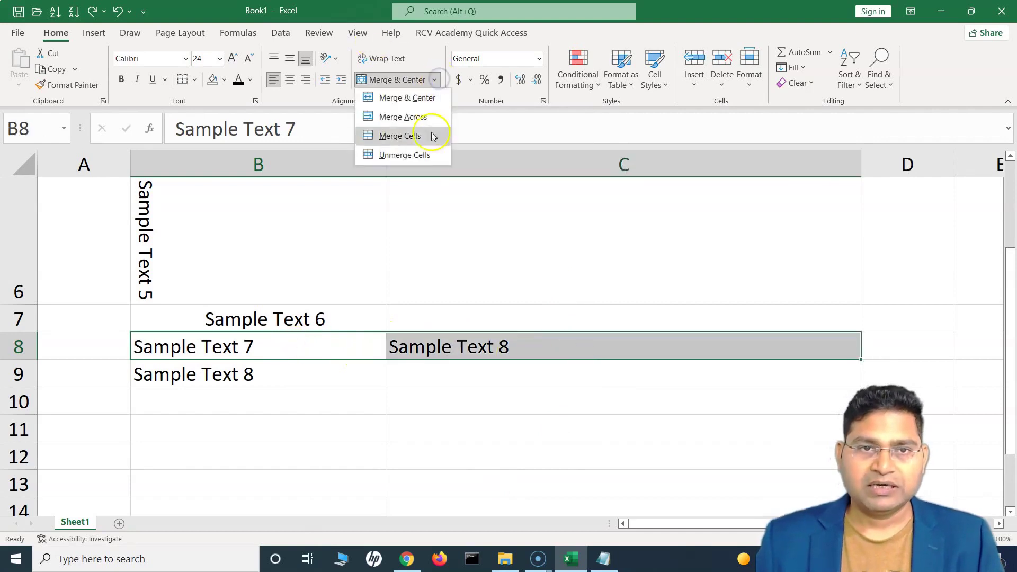
left_click(430, 116)
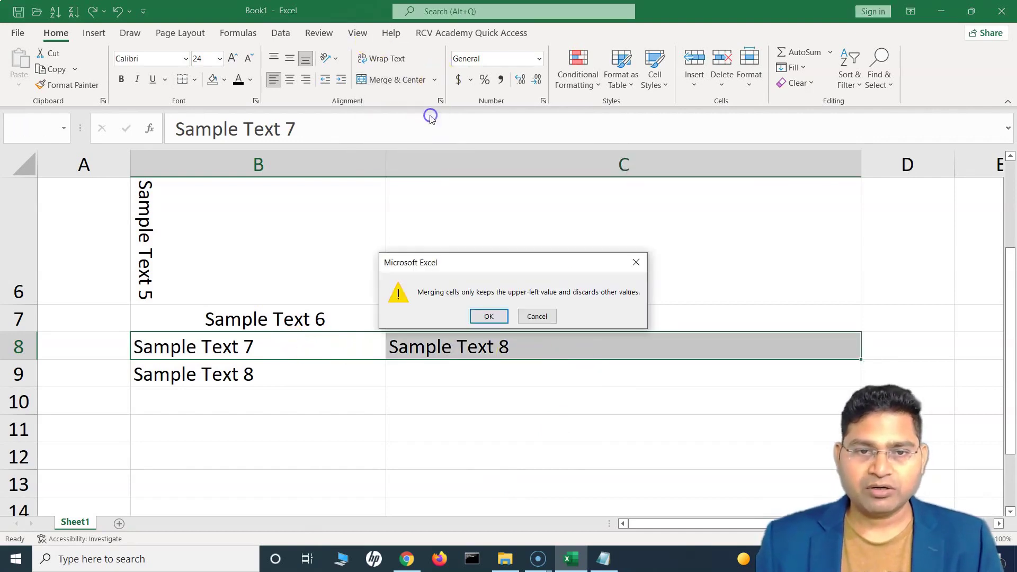
left_click(486, 317)
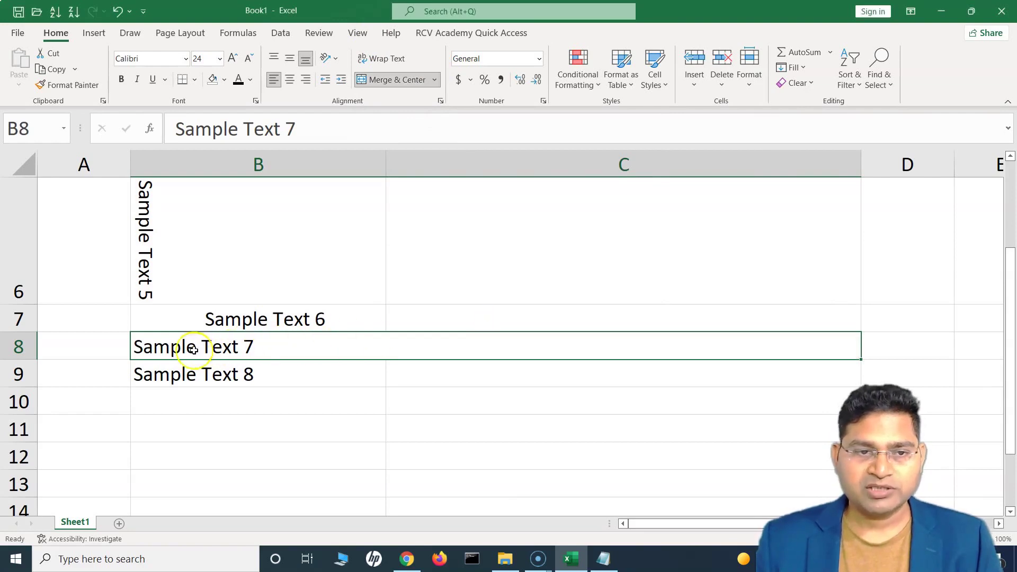
left_click(391, 376)
left_click(365, 346)
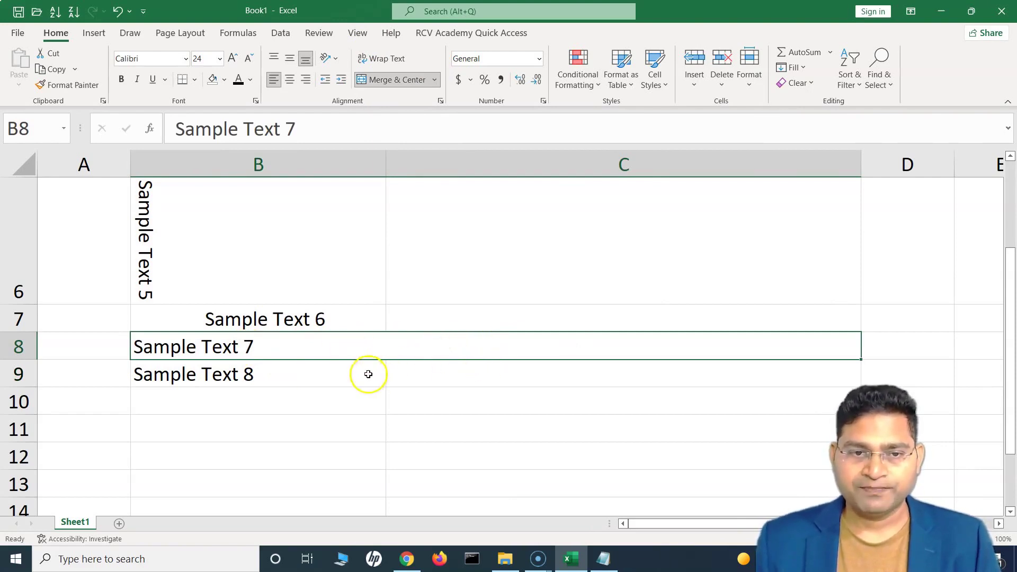
Step: Undo the Merge Across and combine B8:C8 with Merge Cells, keeping only the upper-left value
key("ctrl+z")
left_click(435, 79)
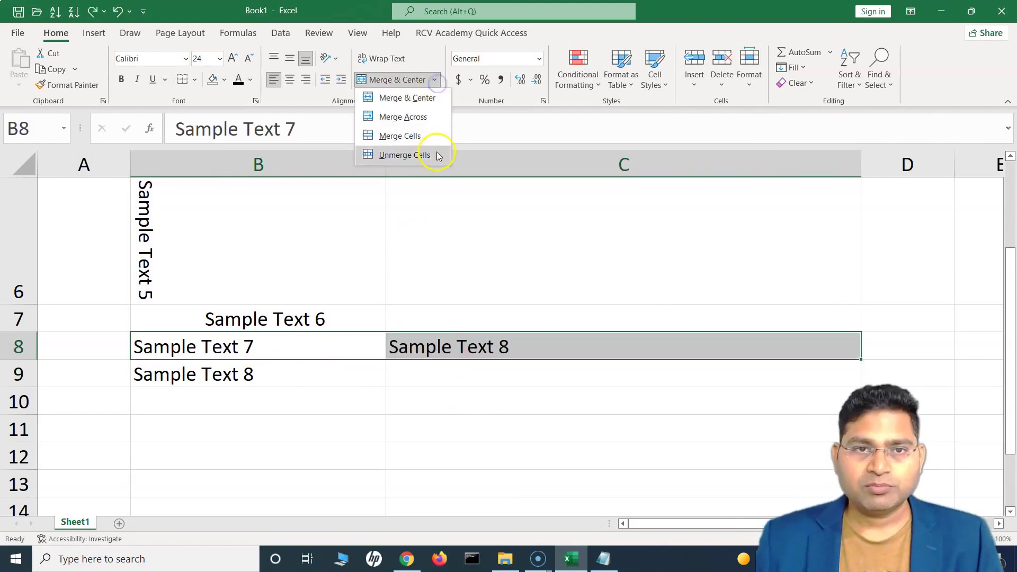
left_click(430, 137)
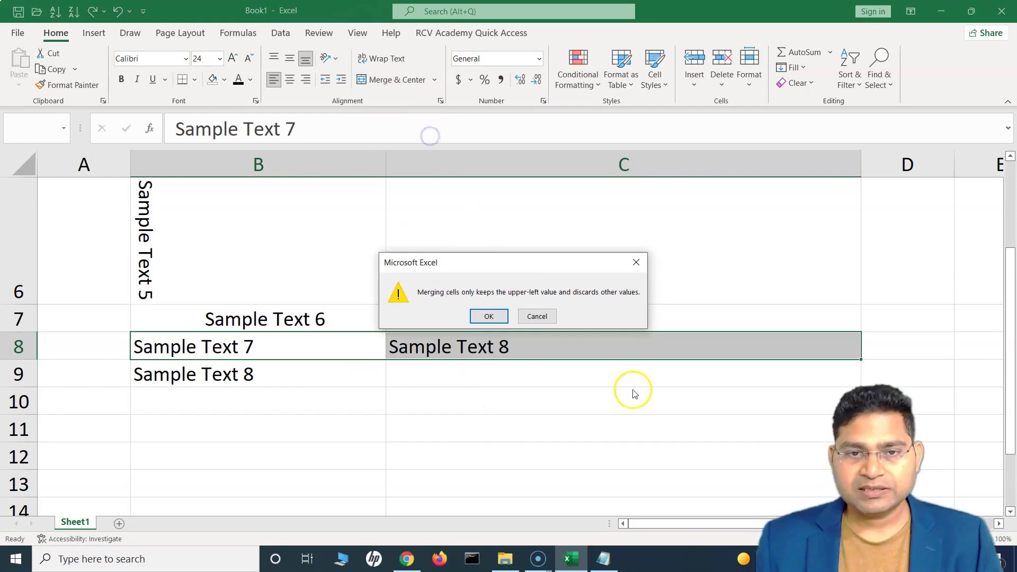
left_click(538, 314)
left_click(434, 80)
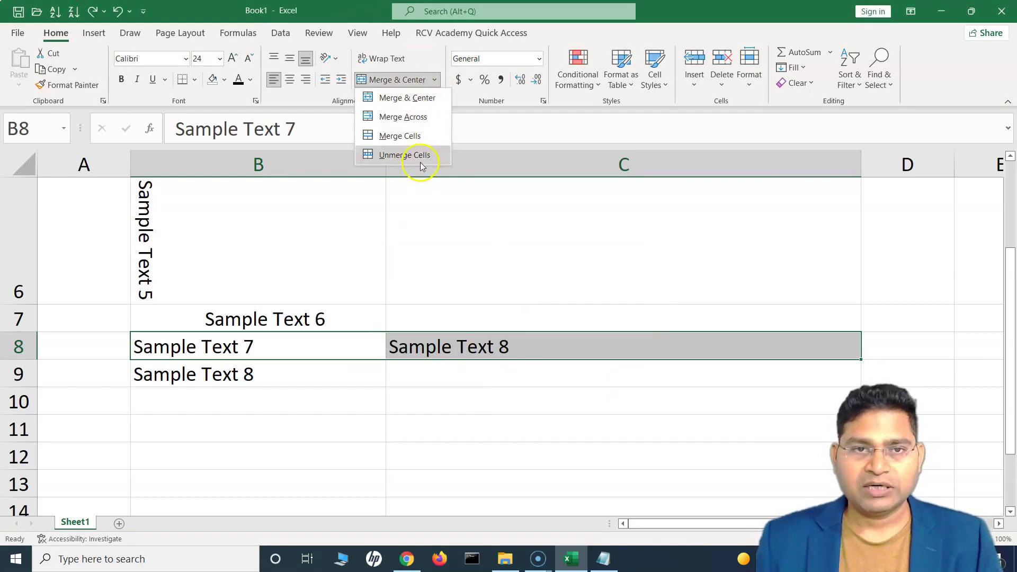
left_click(405, 136)
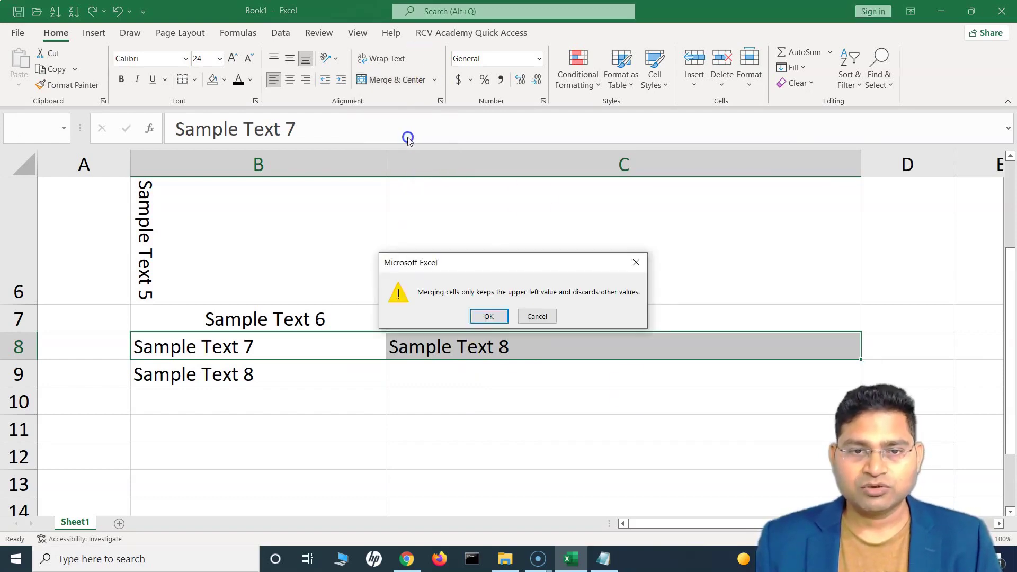
left_click(486, 317)
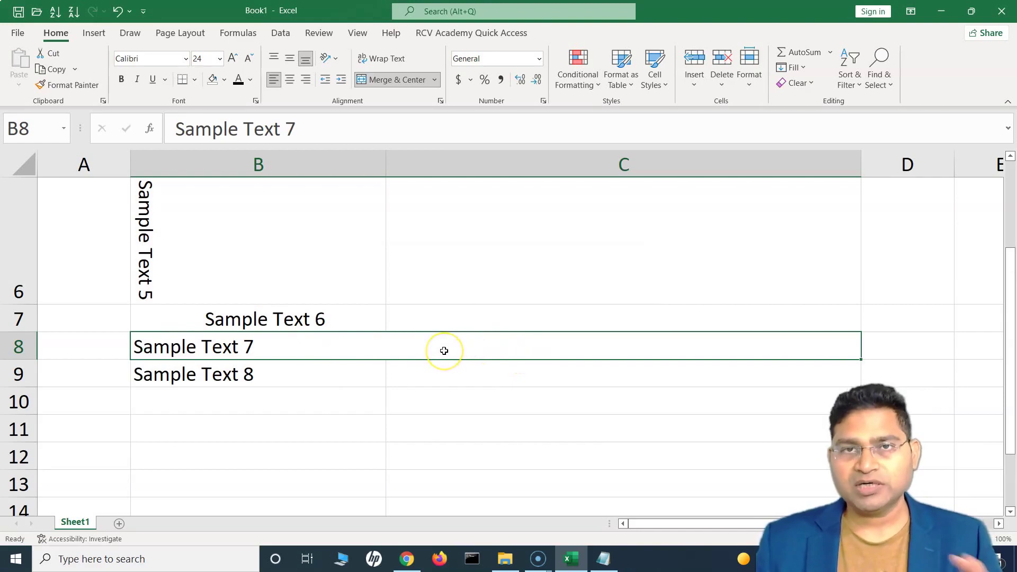
Step: Compare the merged B8:C8 with the separate cells in rows 9 to 13, and undo the Merge Cells operation
left_click(352, 349)
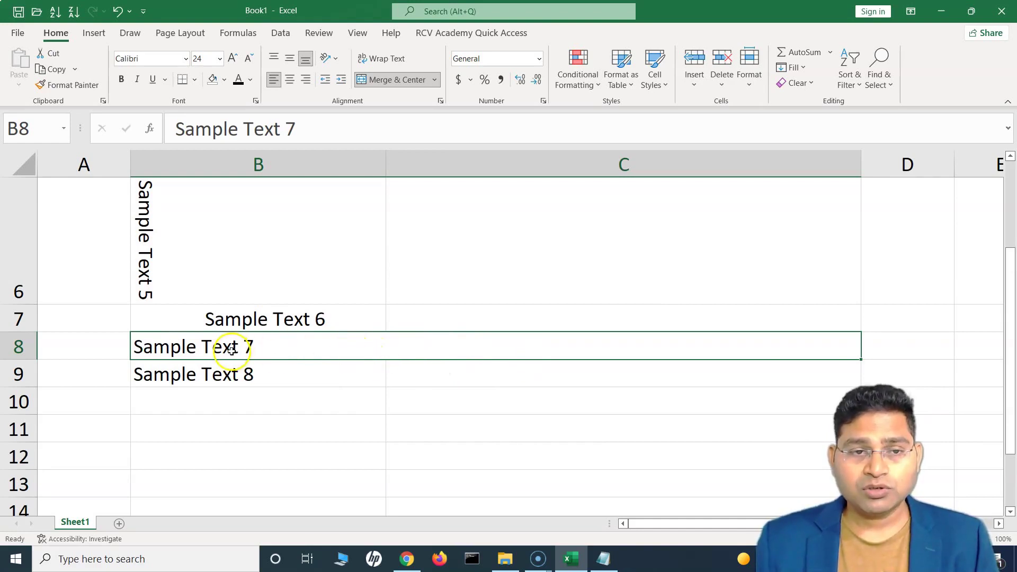
left_click(297, 383)
left_click_drag(345, 385, 346, 493)
left_click_drag(449, 377, 461, 491)
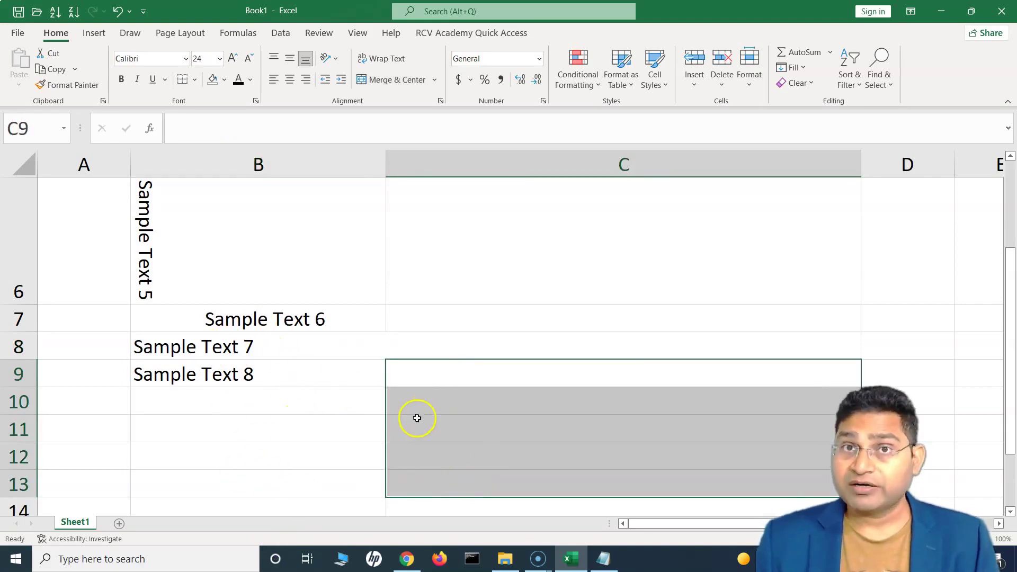
left_click(268, 347)
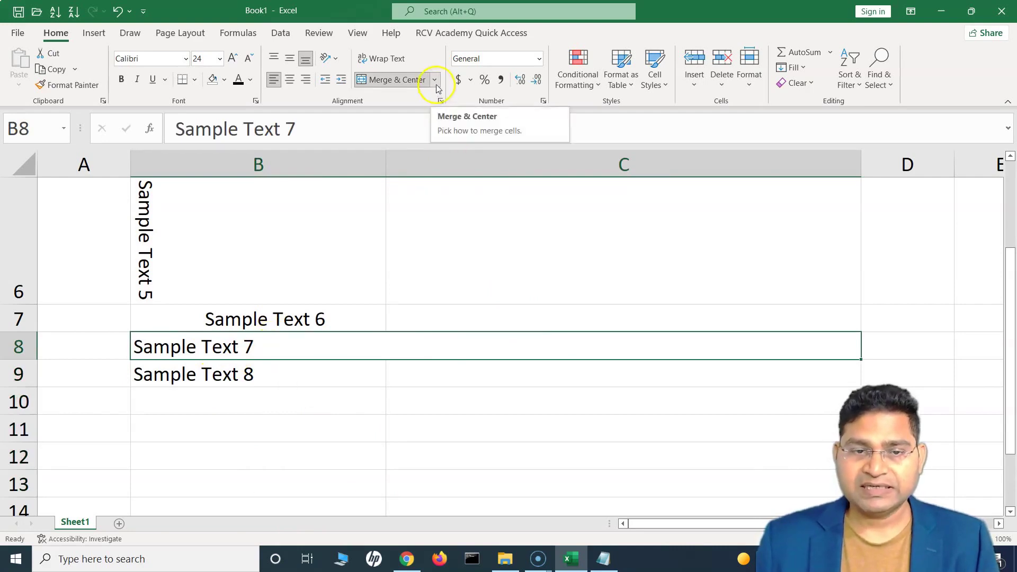
key("ctrl+z")
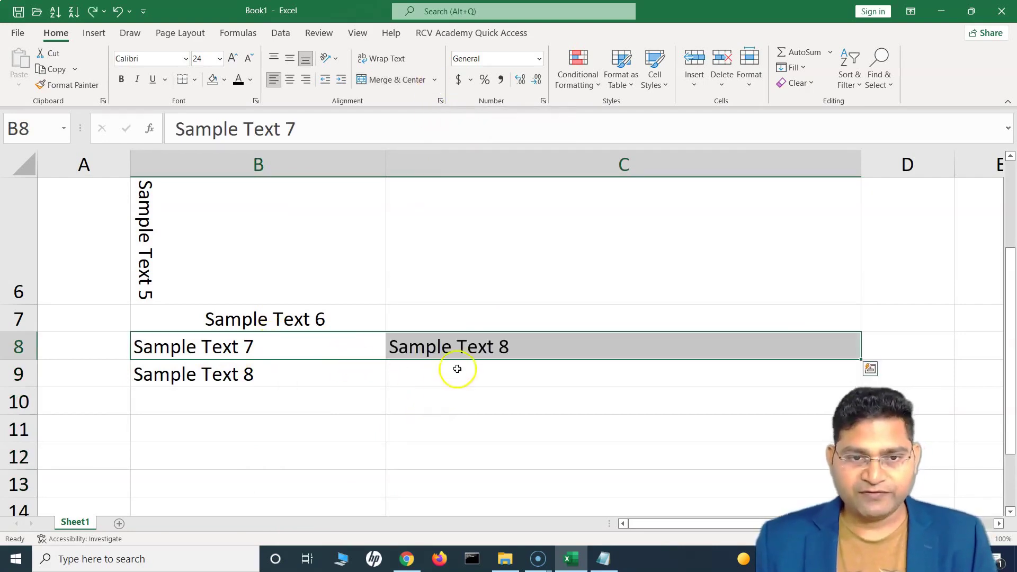
Step: Delete the text in cell C8 and merge and center B8:C8 around Sample Text 7
left_click(454, 354)
key("Delete")
left_click_drag(265, 345, 558, 347)
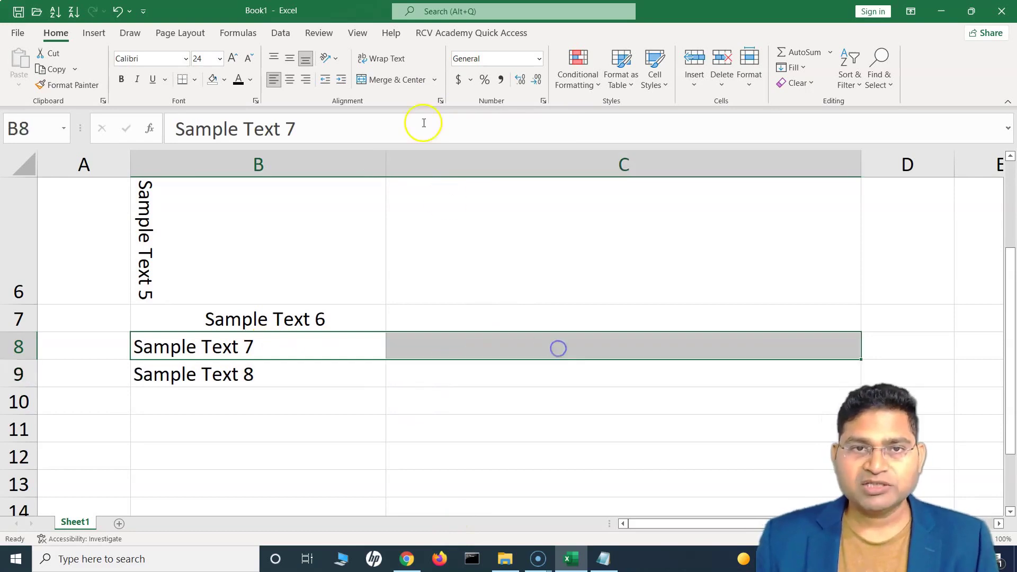
left_click(415, 79)
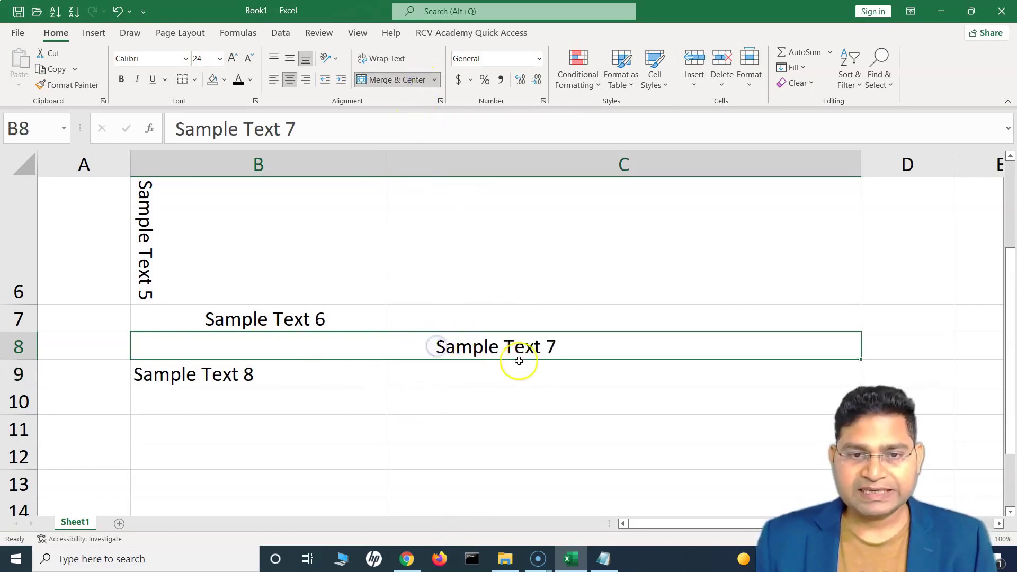
Step: Examine the merged Sample Text 7 cell and its Format Cells alignment settings, closing them without changes
left_click(244, 379)
key("Right")
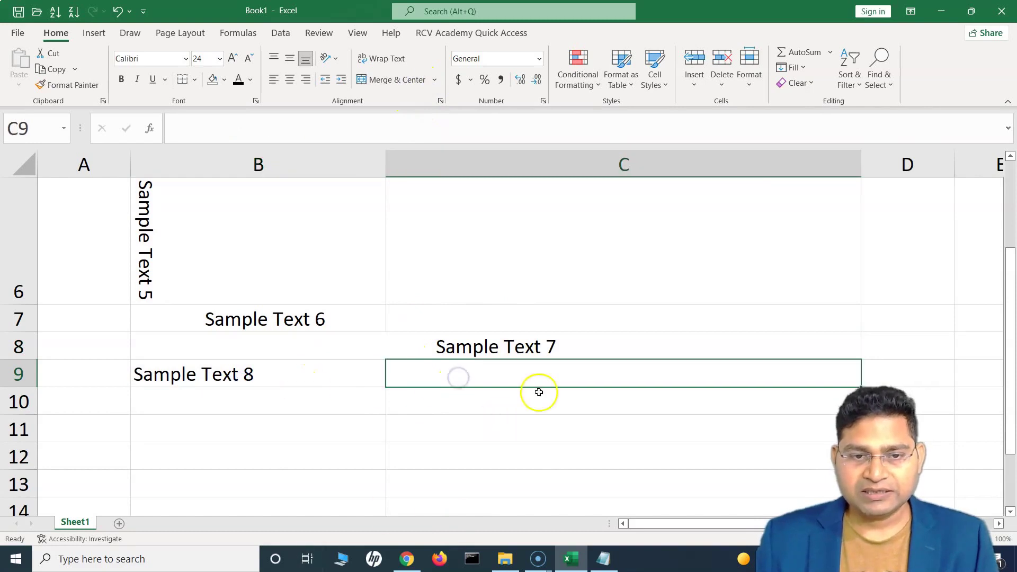
left_click(495, 351)
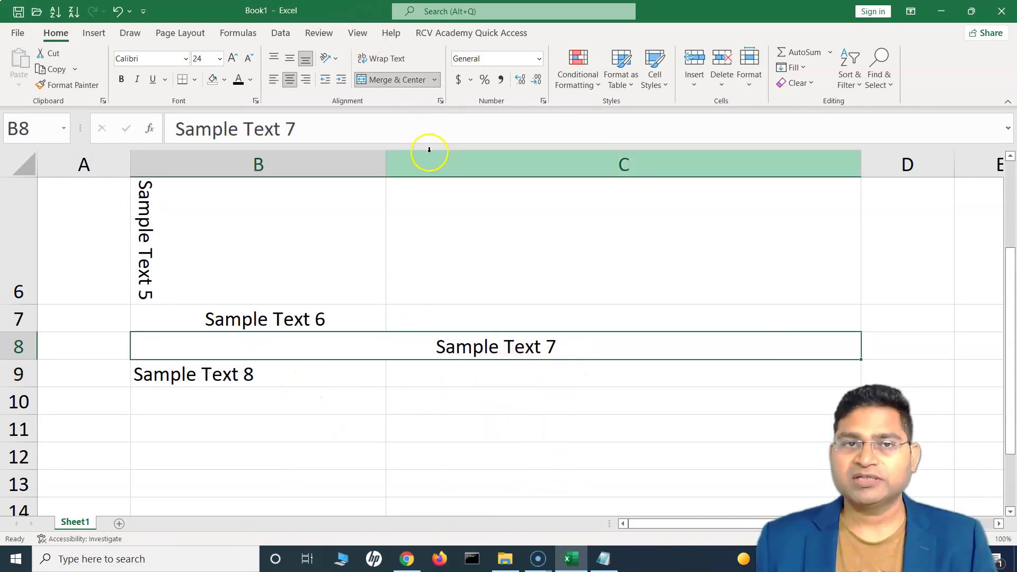
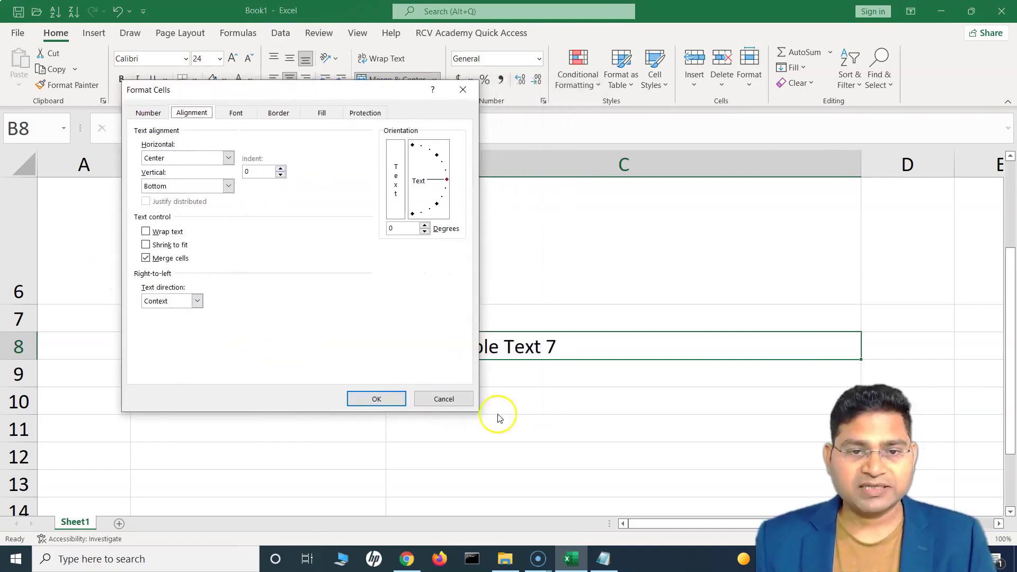
left_click(447, 399)
Step: Examine the horizontal and vertical text alignment choices in the Format Cells alignment settings for Sample Text 8 in B9
left_click(297, 378)
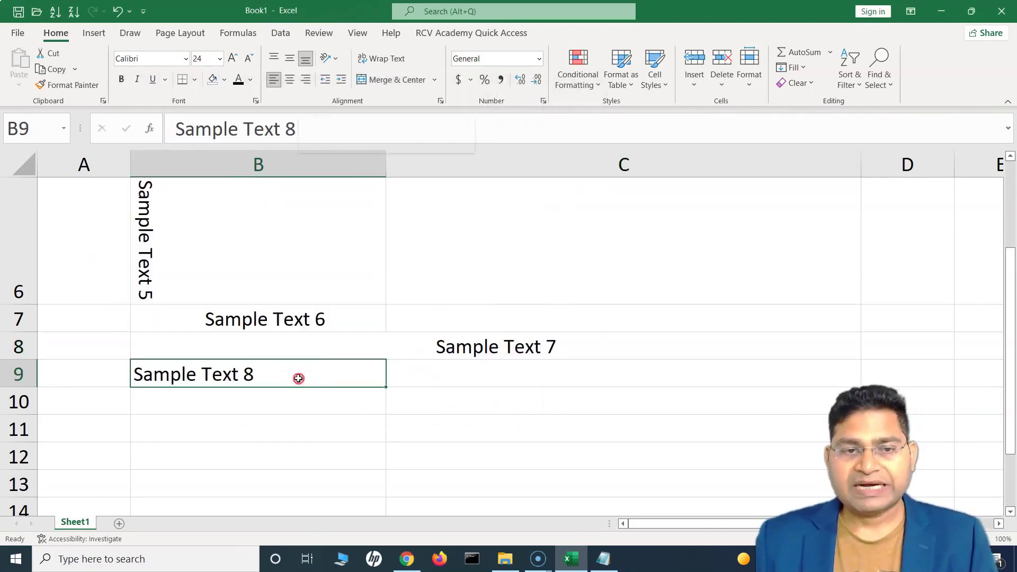
right_click(299, 379)
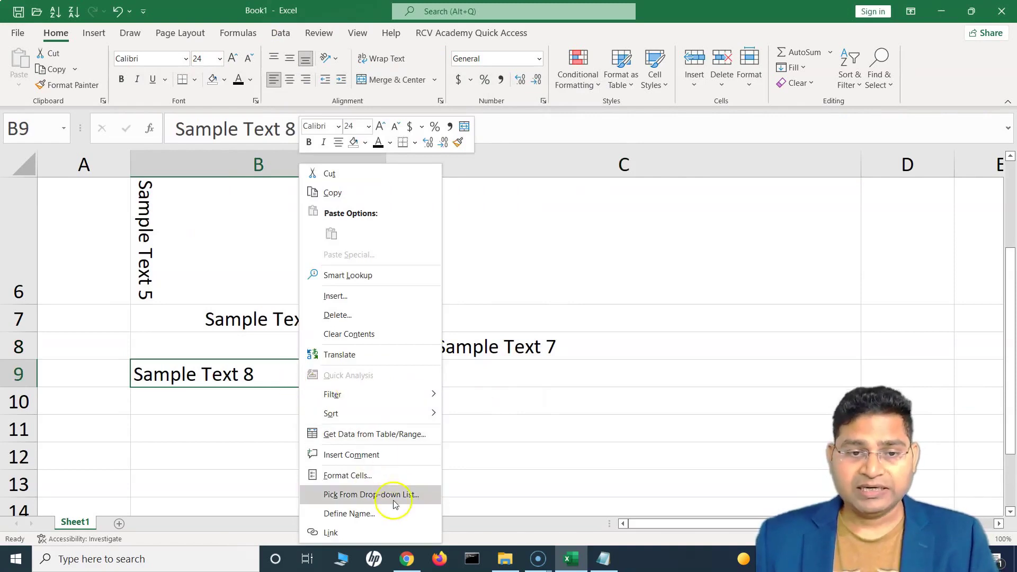
left_click(397, 481)
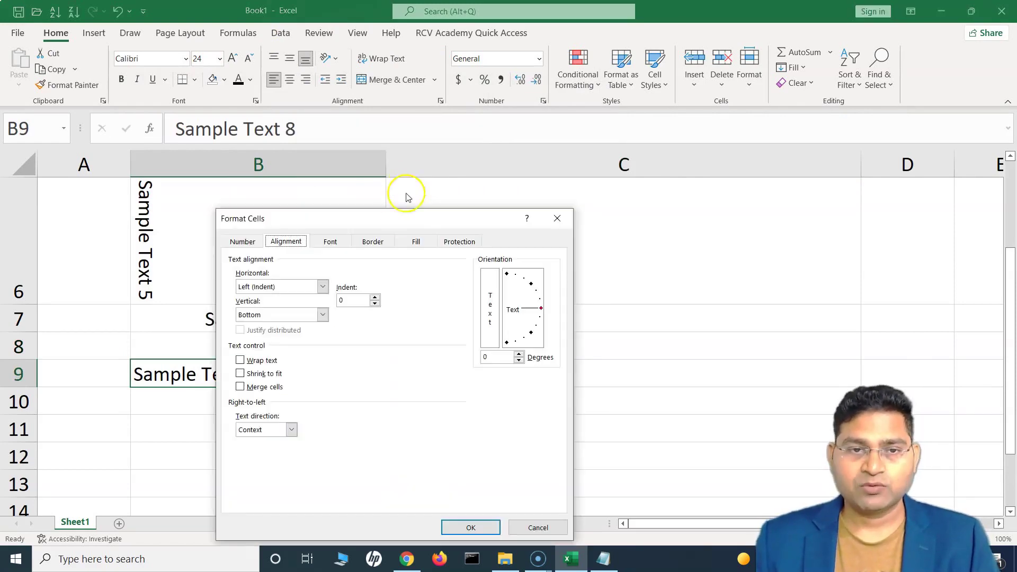
left_click_drag(393, 214, 299, 57)
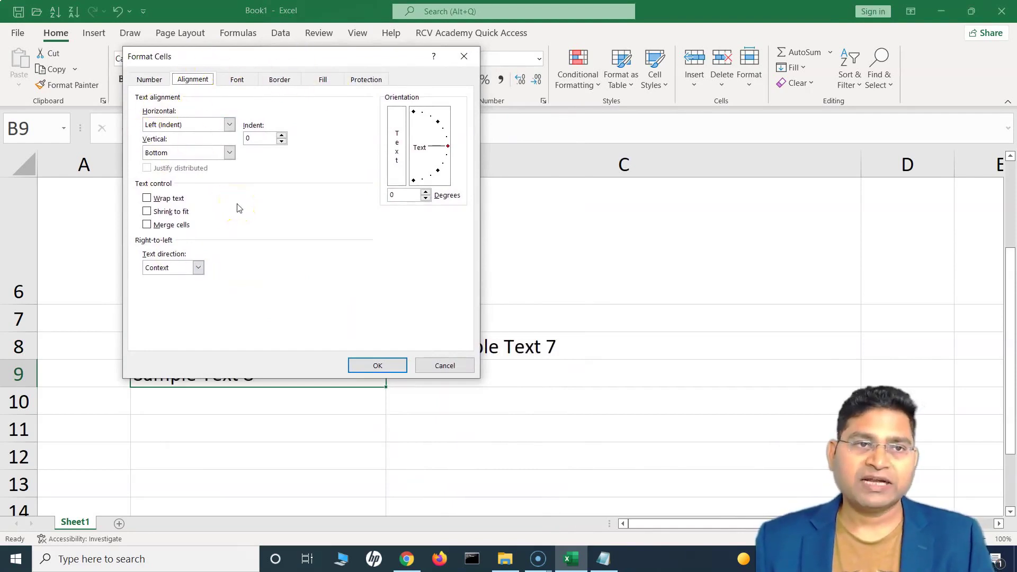
left_click(194, 130)
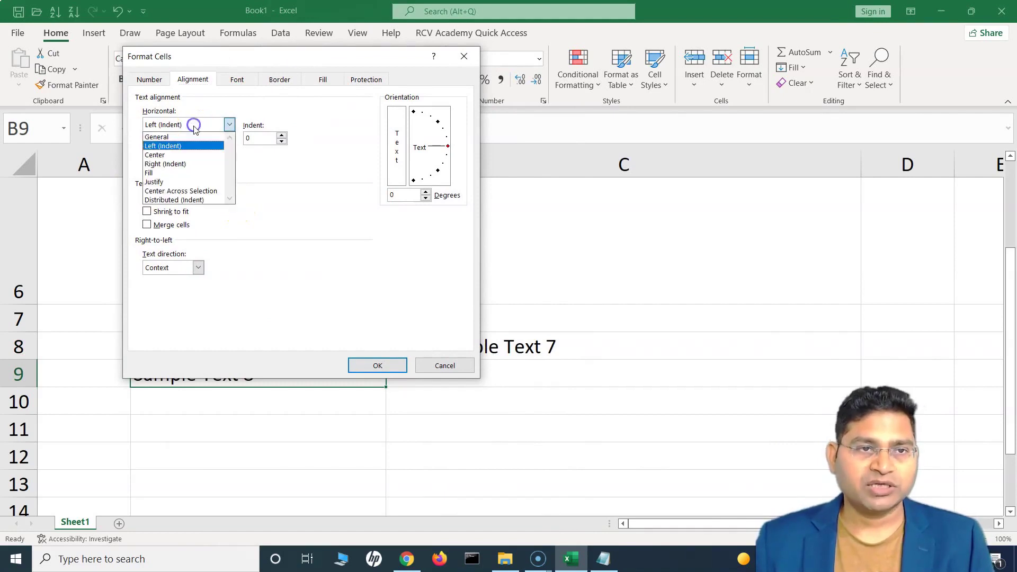
left_click(204, 127)
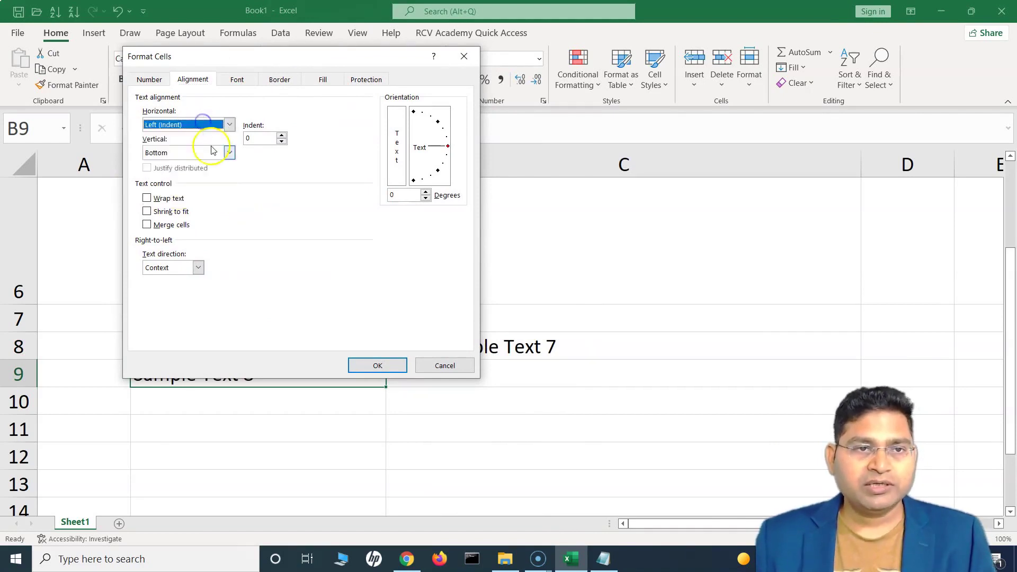
left_click(203, 153)
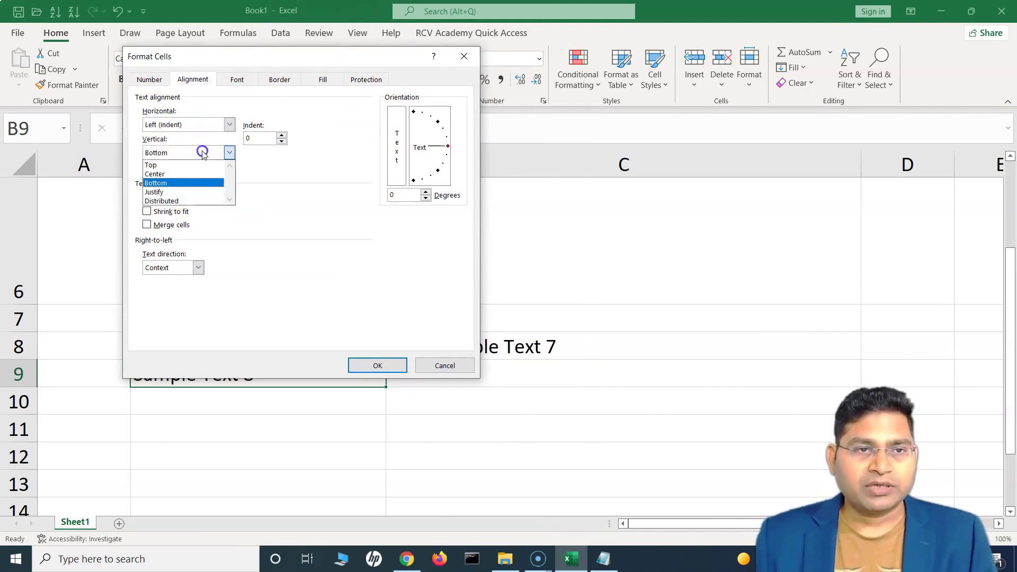
left_click(270, 174)
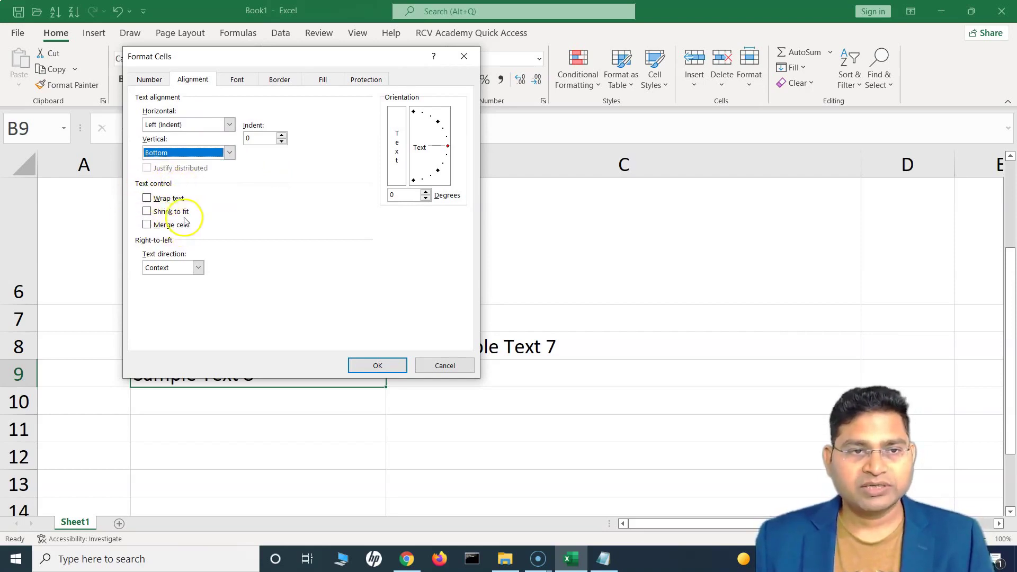
Step: Choose Right-to-Left text direction and a 45-degree orientation for Sample Text 8 in B9, and apply the formatting
left_click(199, 269)
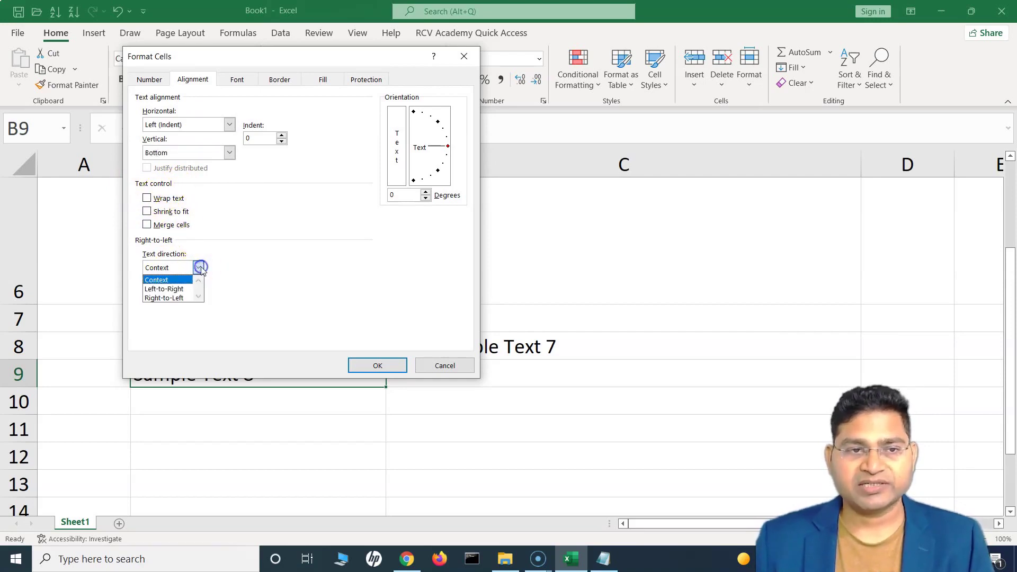
left_click(181, 298)
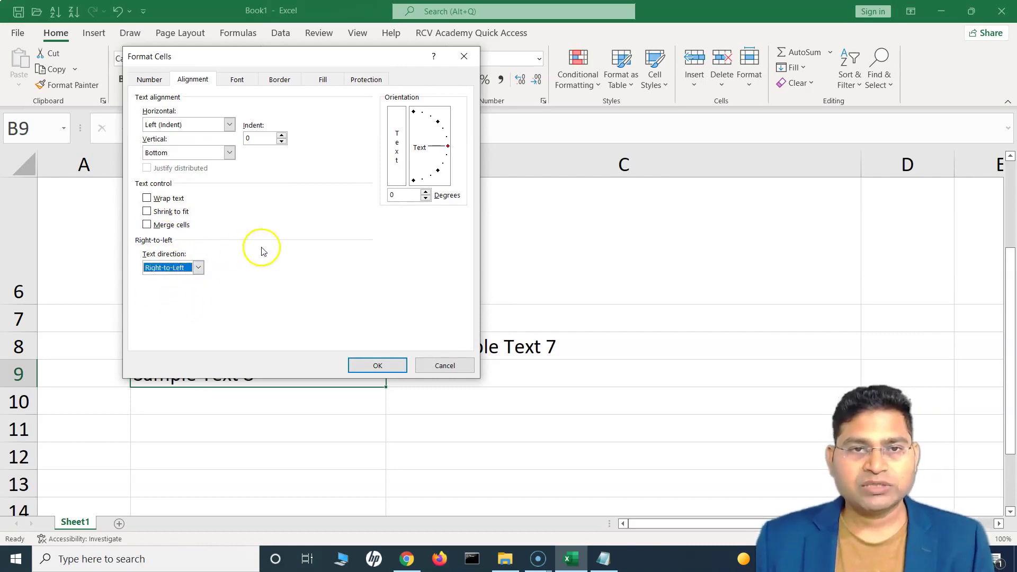
left_click(448, 146)
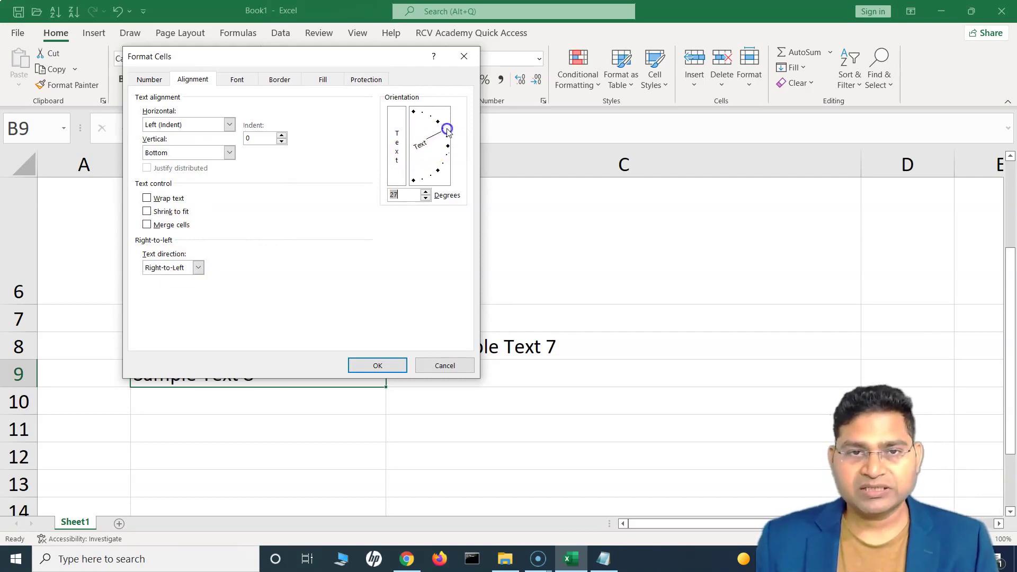
left_click_drag(439, 140, 441, 128)
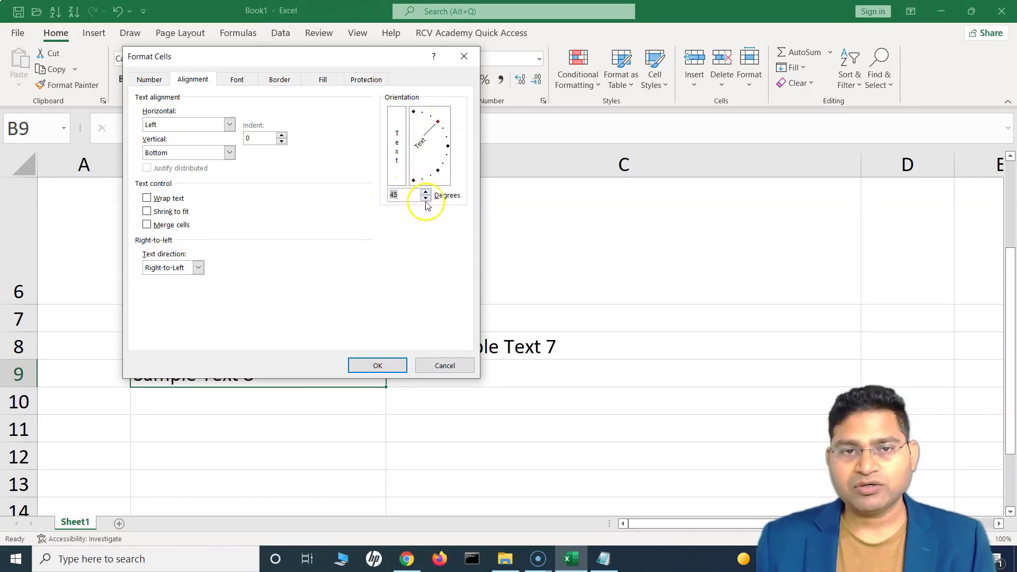
left_click(378, 366)
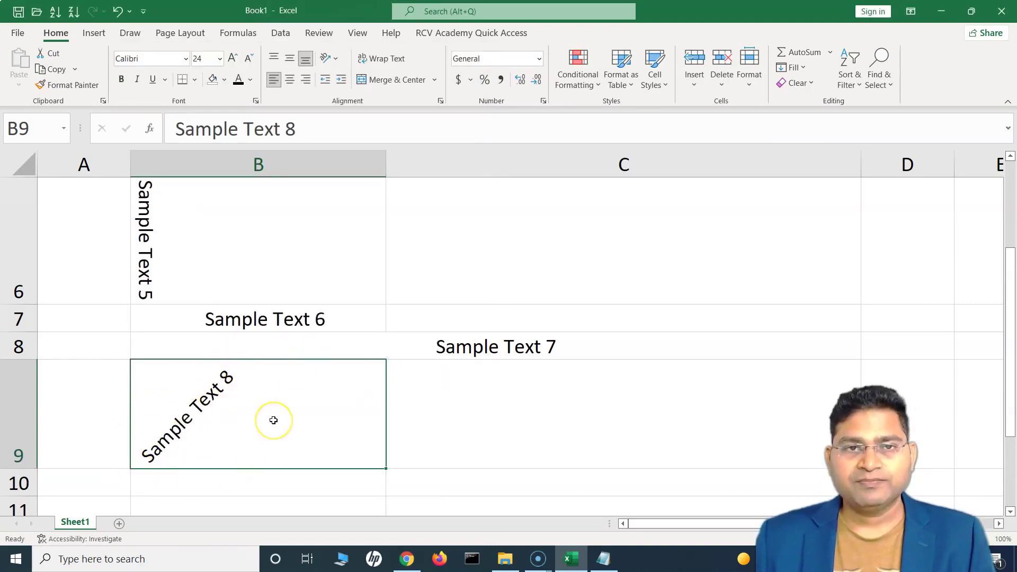
Step: Format B9 with Center vertical alignment, Left (Indent) horizontal alignment, an indent of 5 and a 0-degree orientation
left_click(273, 420)
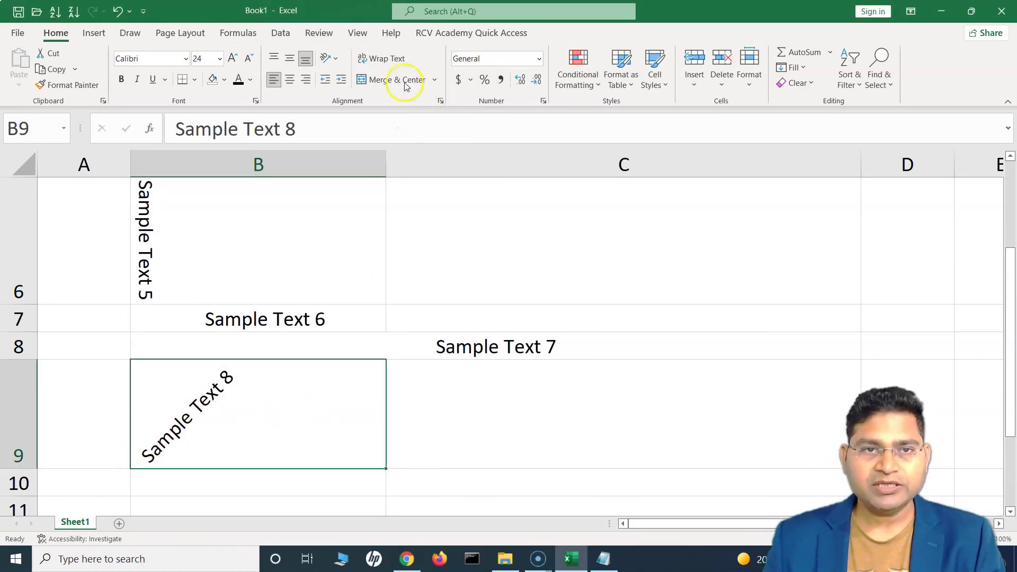
left_click(439, 101)
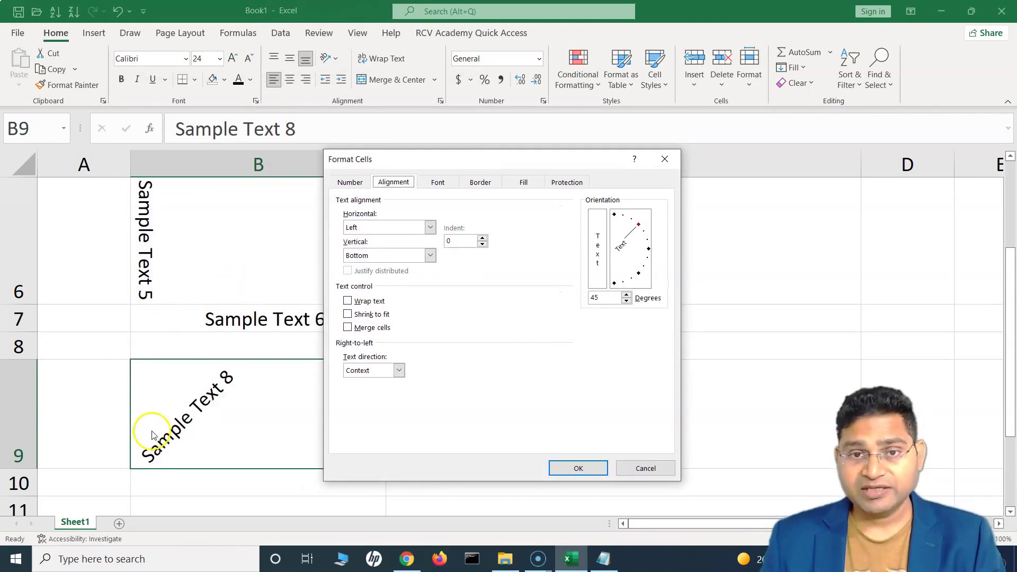
left_click(392, 229)
left_click(388, 257)
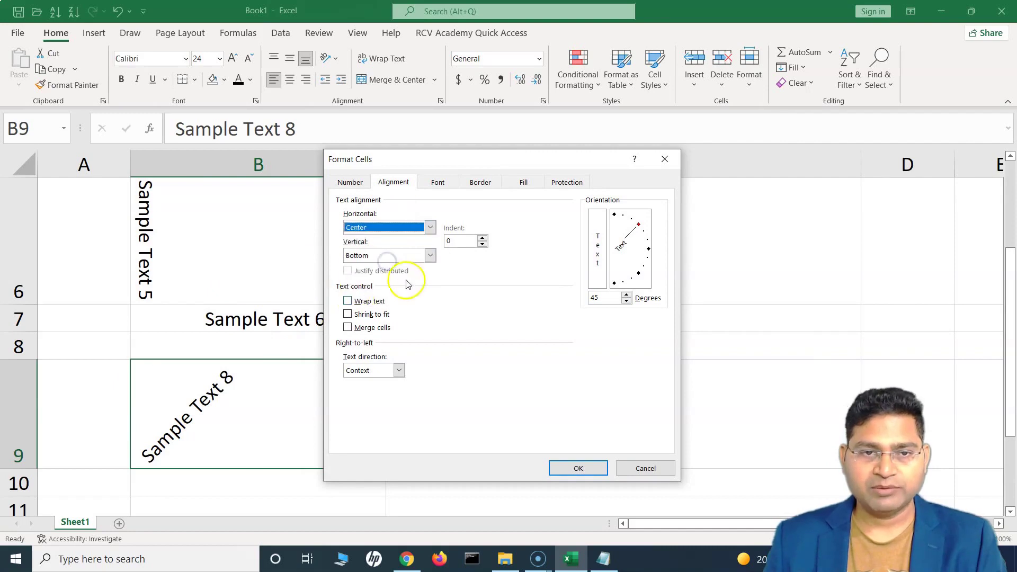
left_click(420, 255)
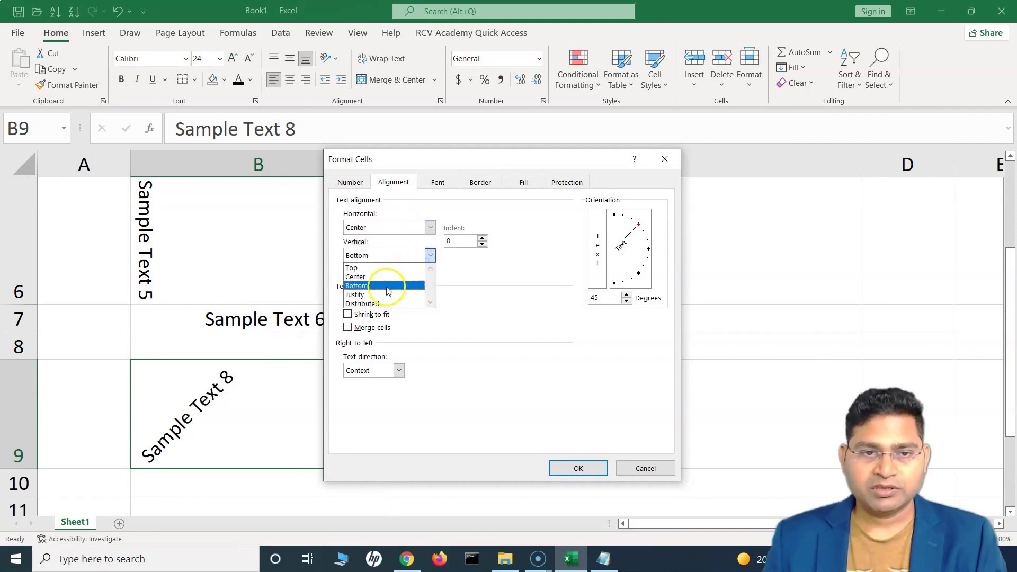
left_click(366, 277)
left_click(482, 239)
left_click(482, 238)
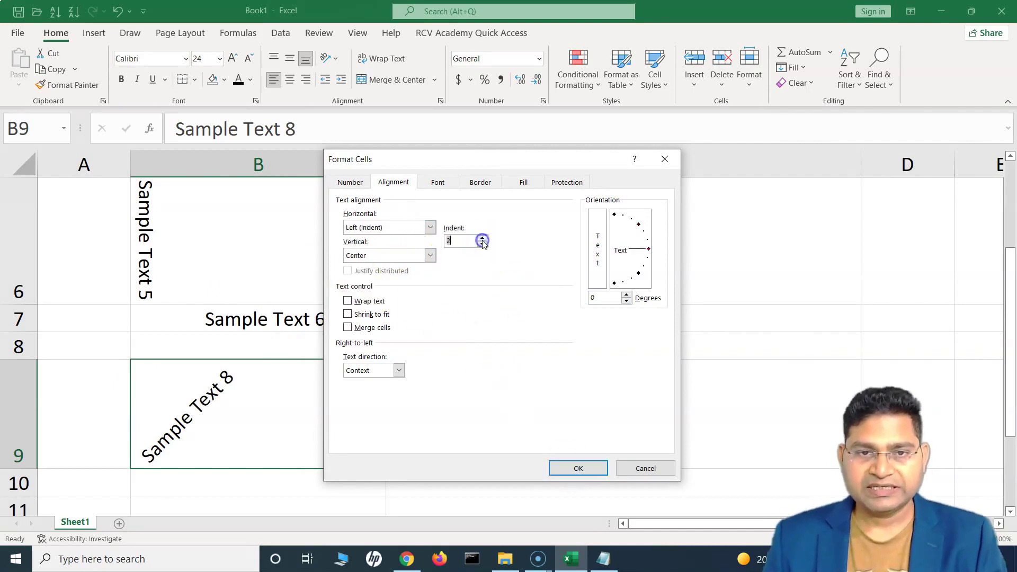
left_click(578, 467)
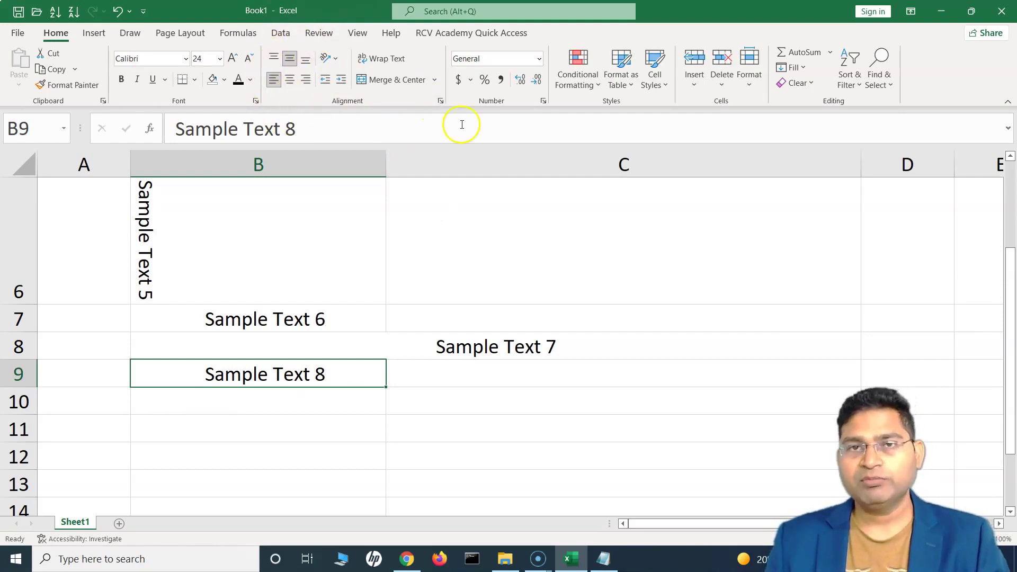
Step: Compare the Sample Text 6 and Sample Text 8 cells and review B9's Format Cells alignment settings without changing them
left_click(285, 314)
left_click(296, 379)
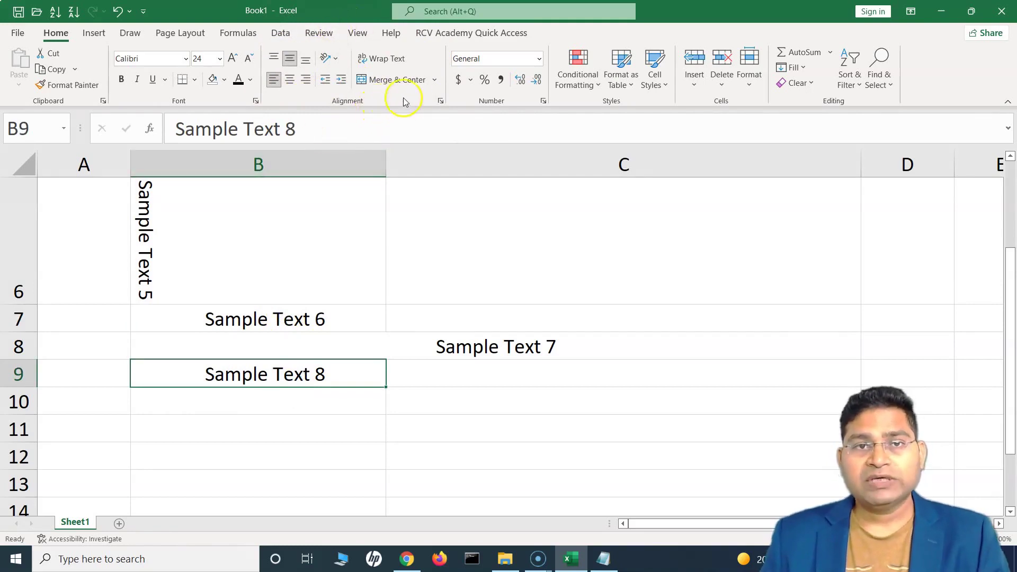
left_click(441, 101)
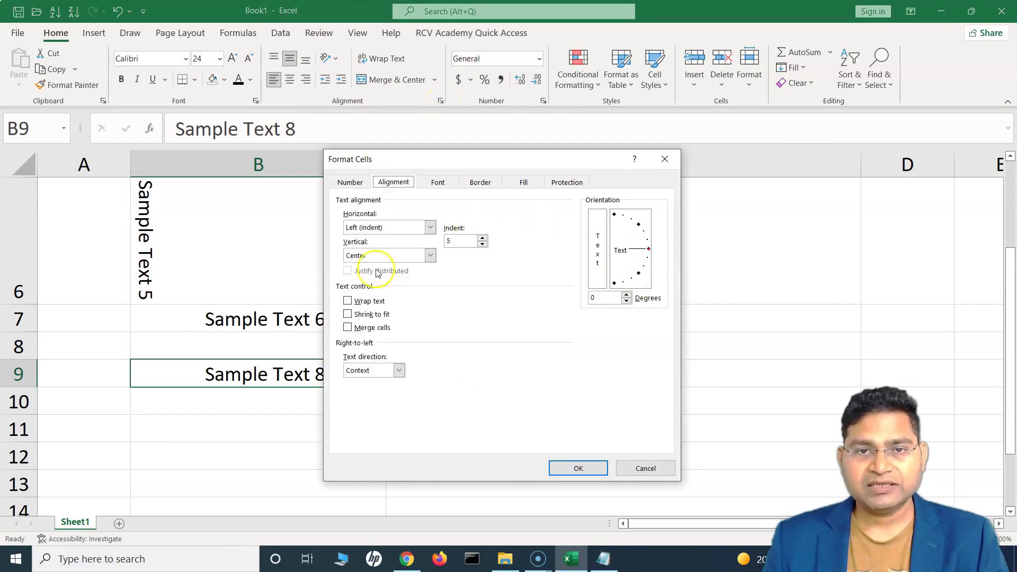
left_click(646, 469)
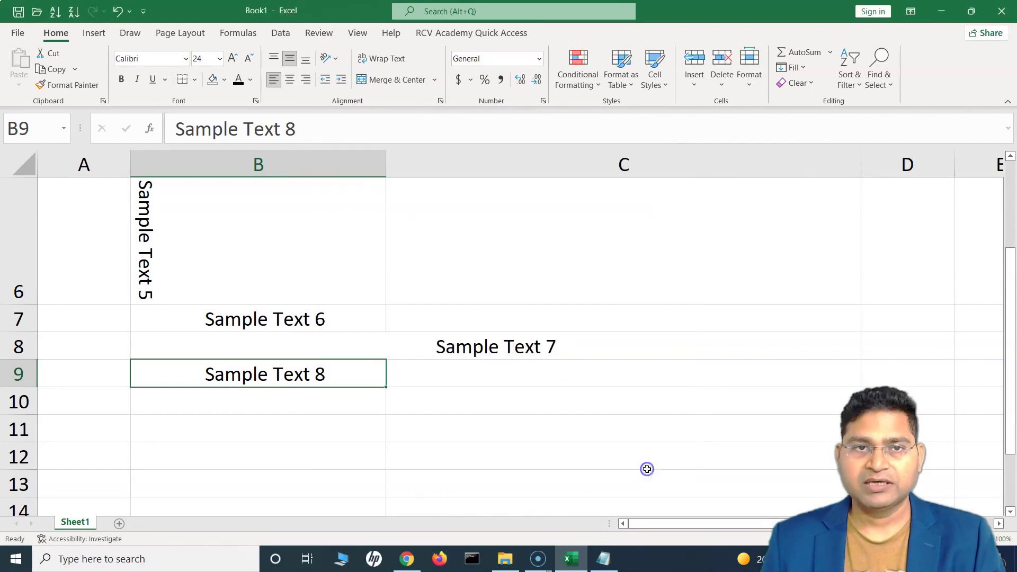